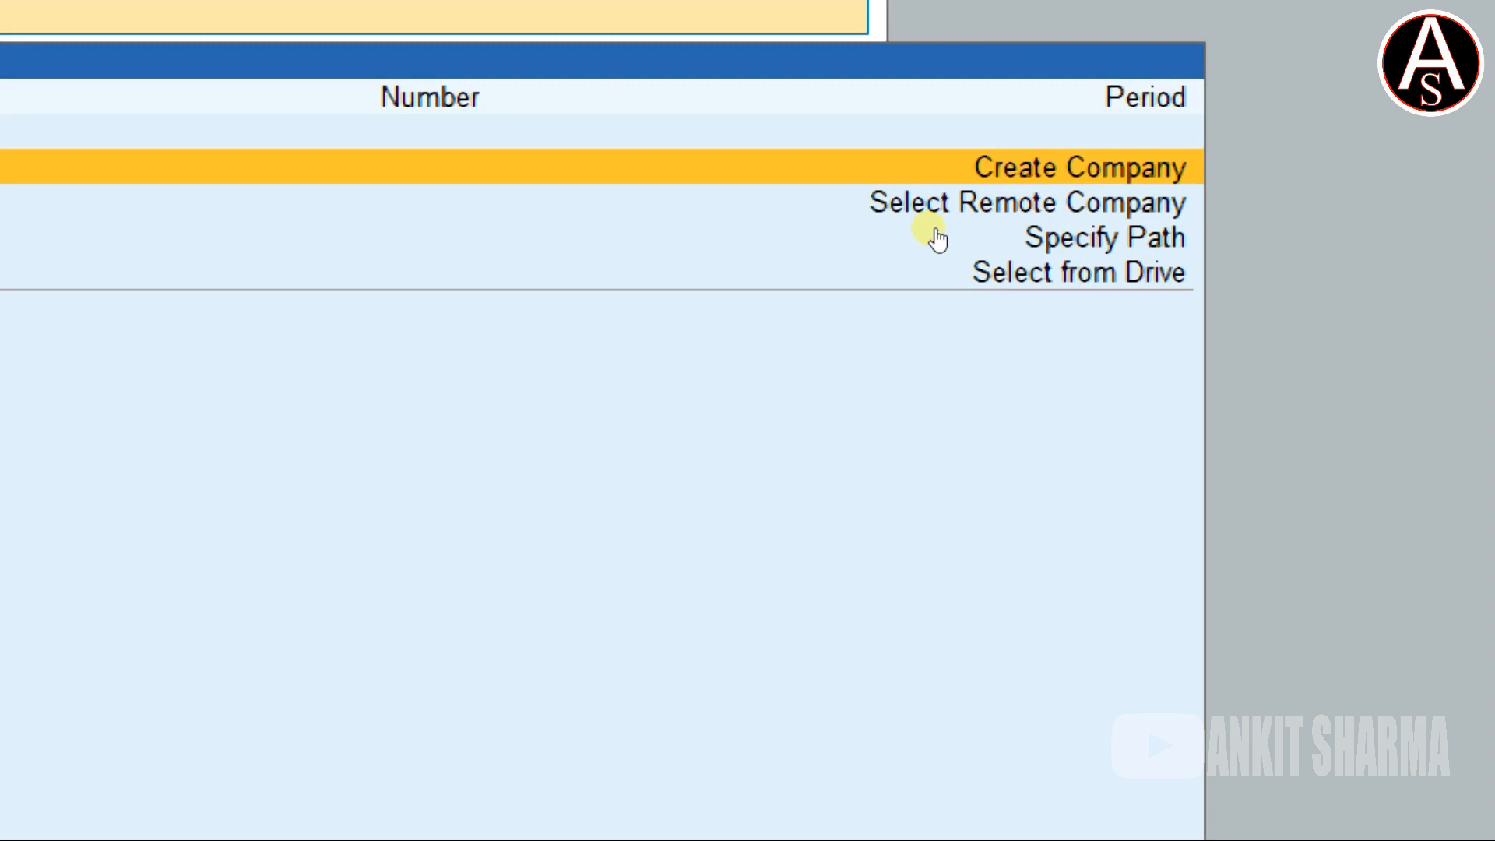
# Choose Create Company from the Select Company screen to start a new company.
pyautogui.press('Return')
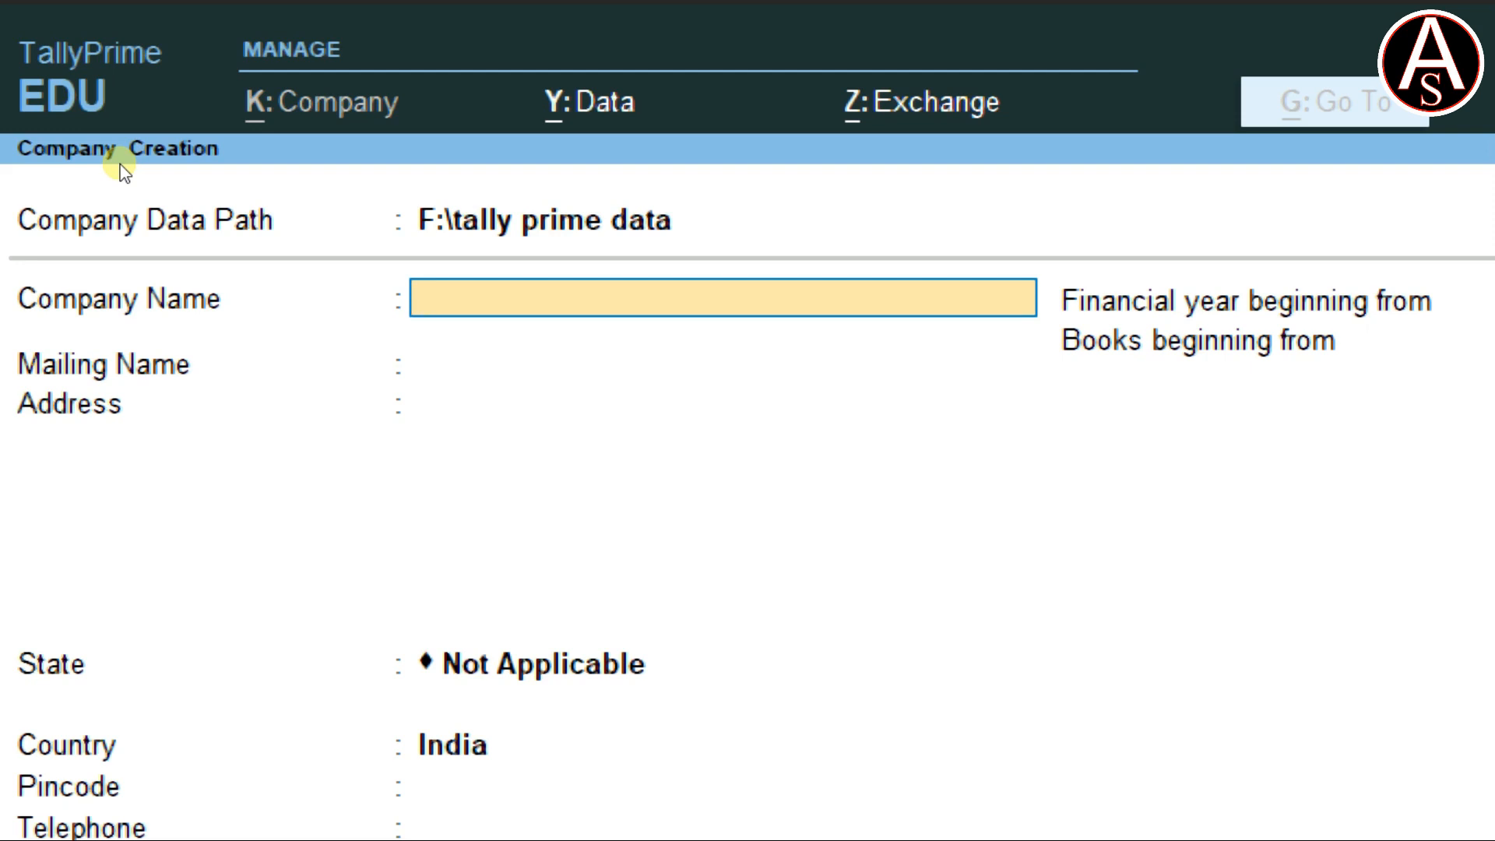
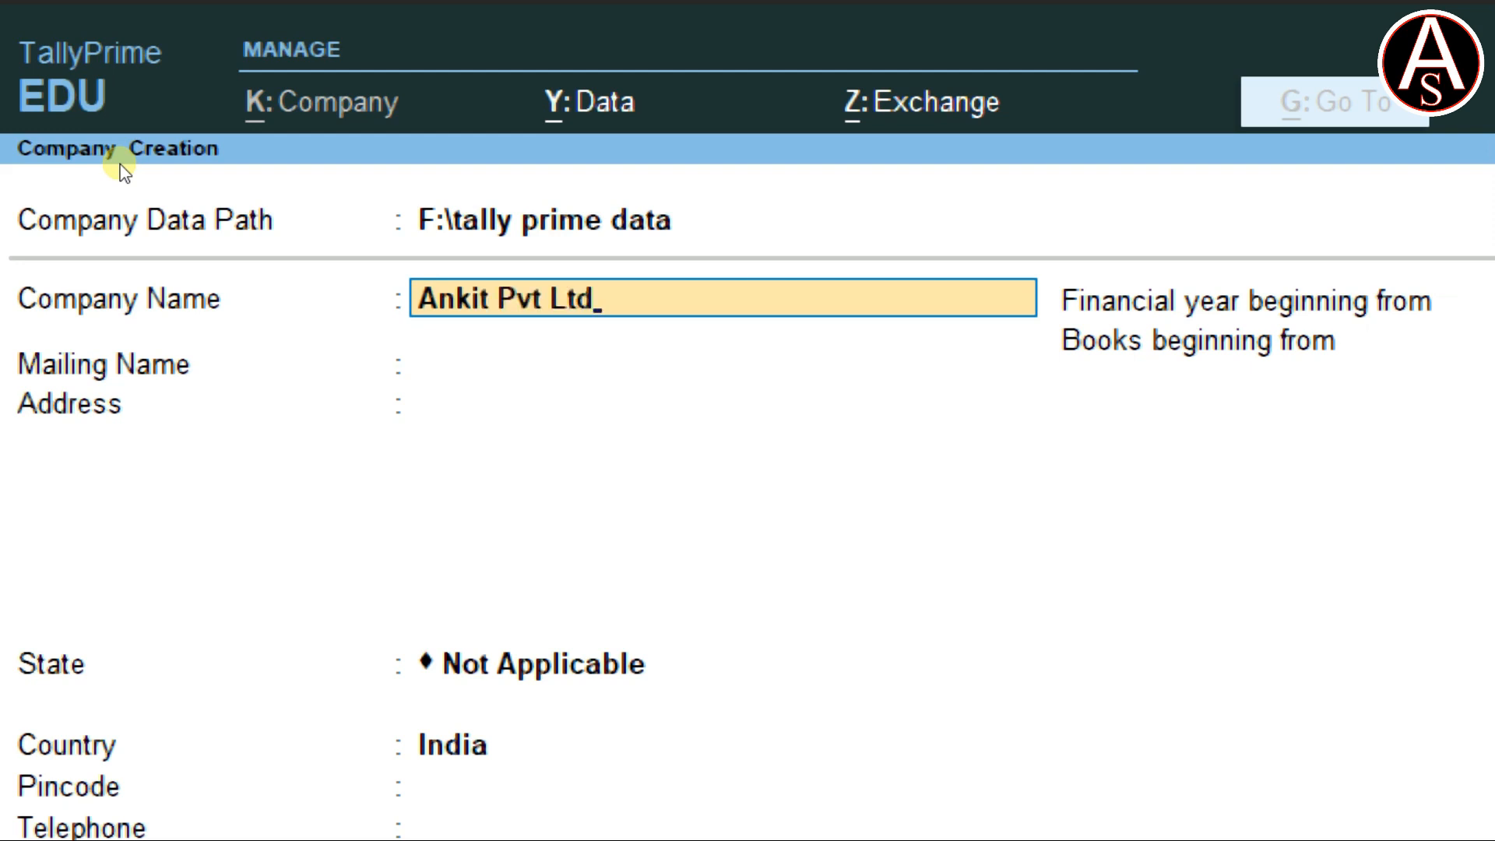
# Name the company 'Ankit Pvt Ltd', keep the same mailing name, and enter the two-line company address.
pyautogui.press('Return')
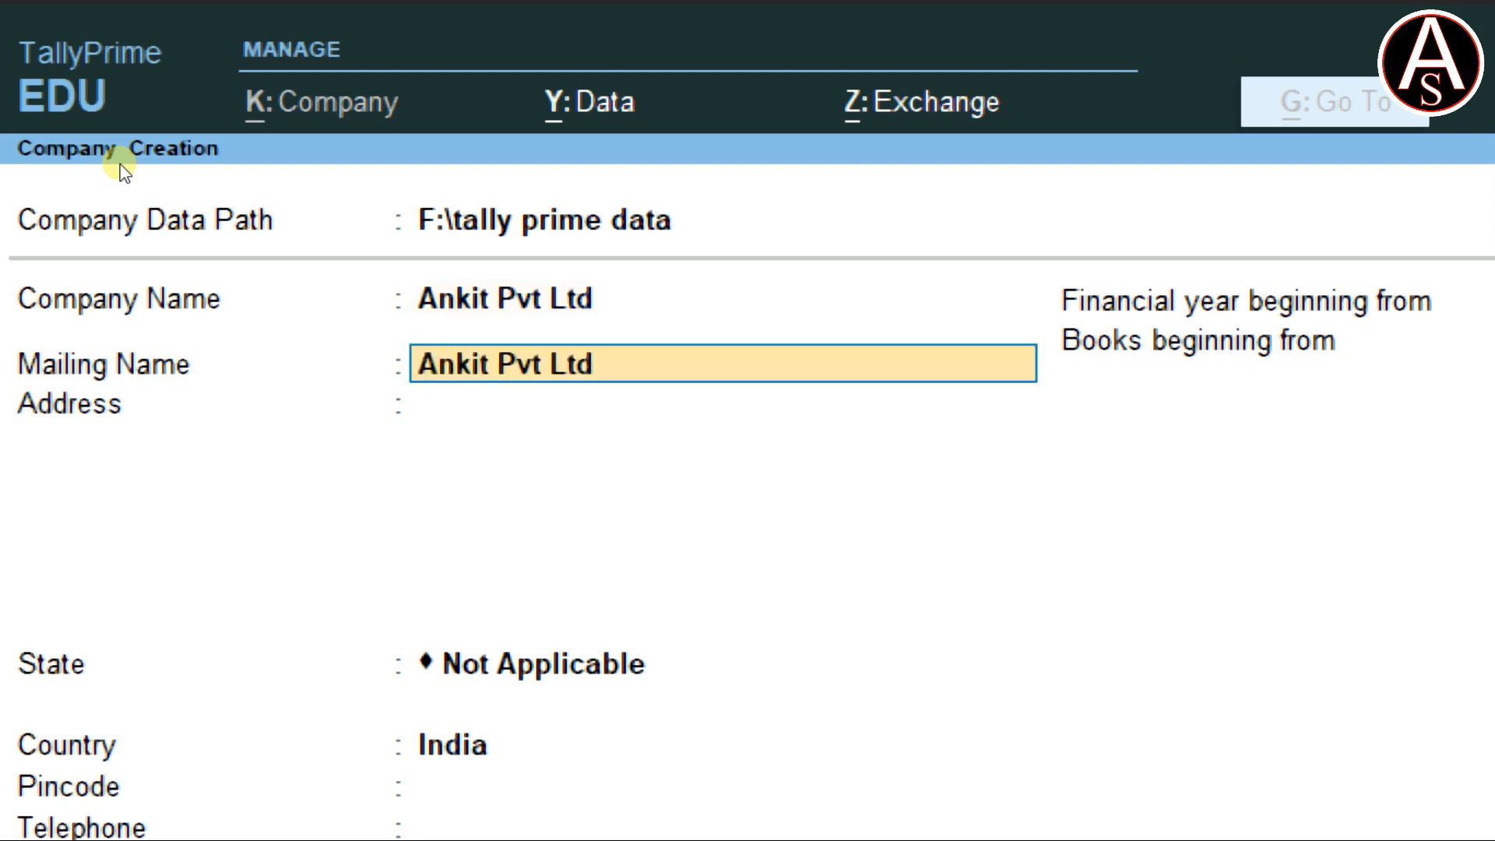
pyautogui.press('Return')
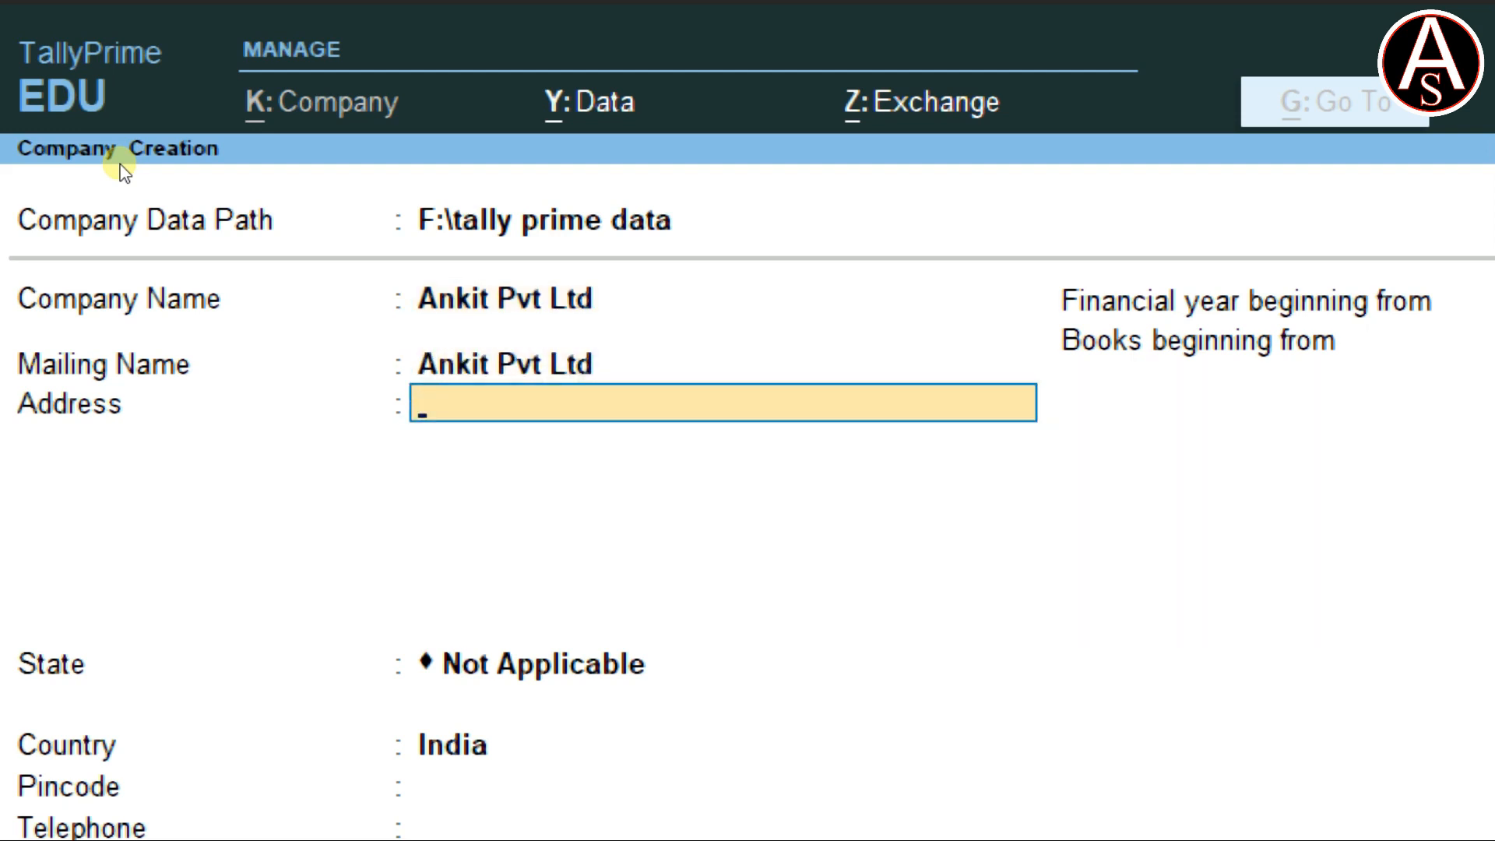
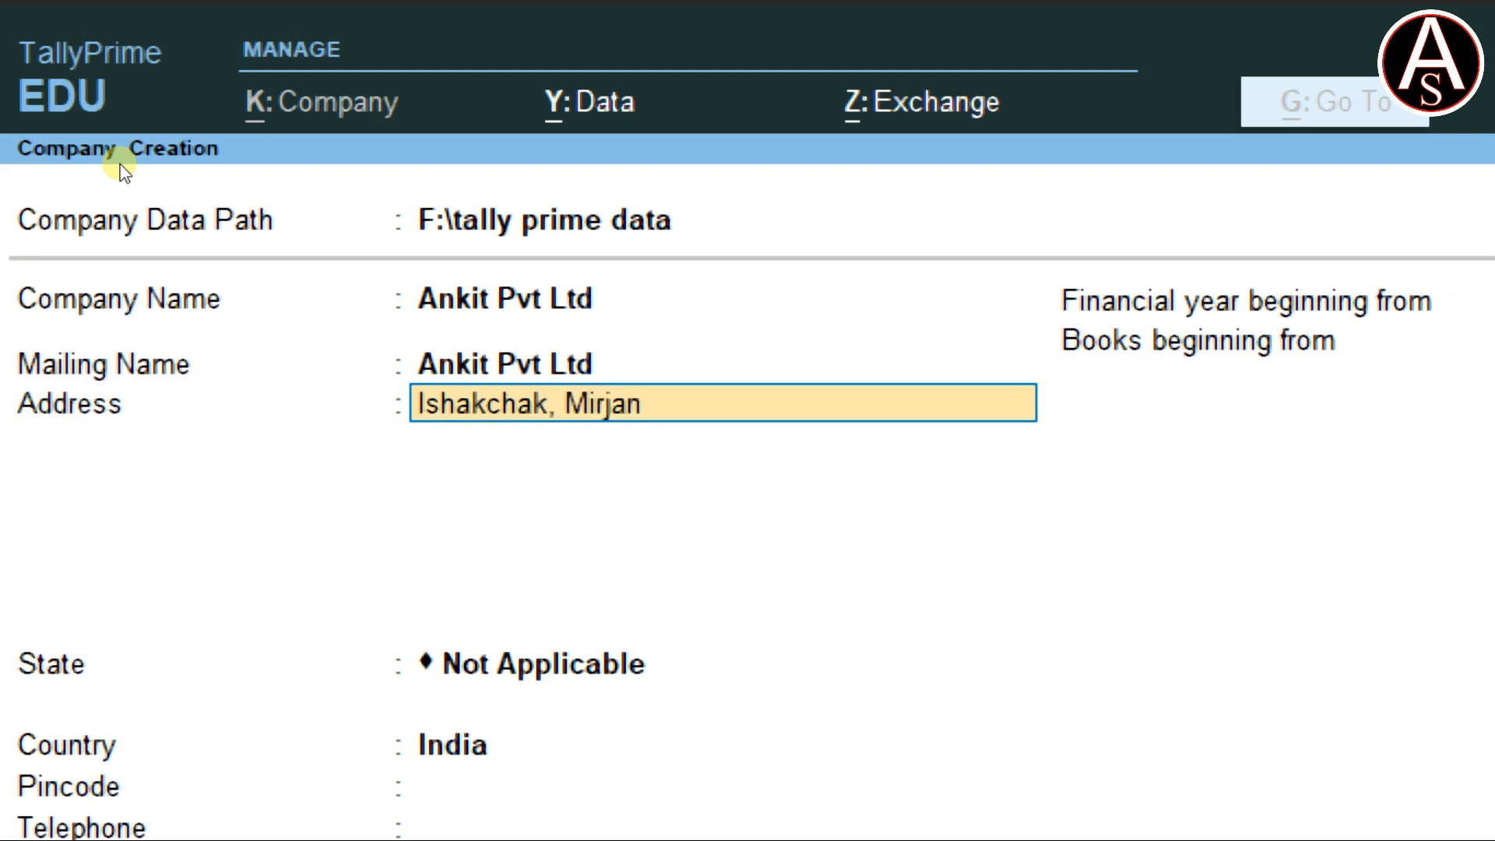
pyautogui.press('BackSpace')
pyautogui.press('BackSpace')
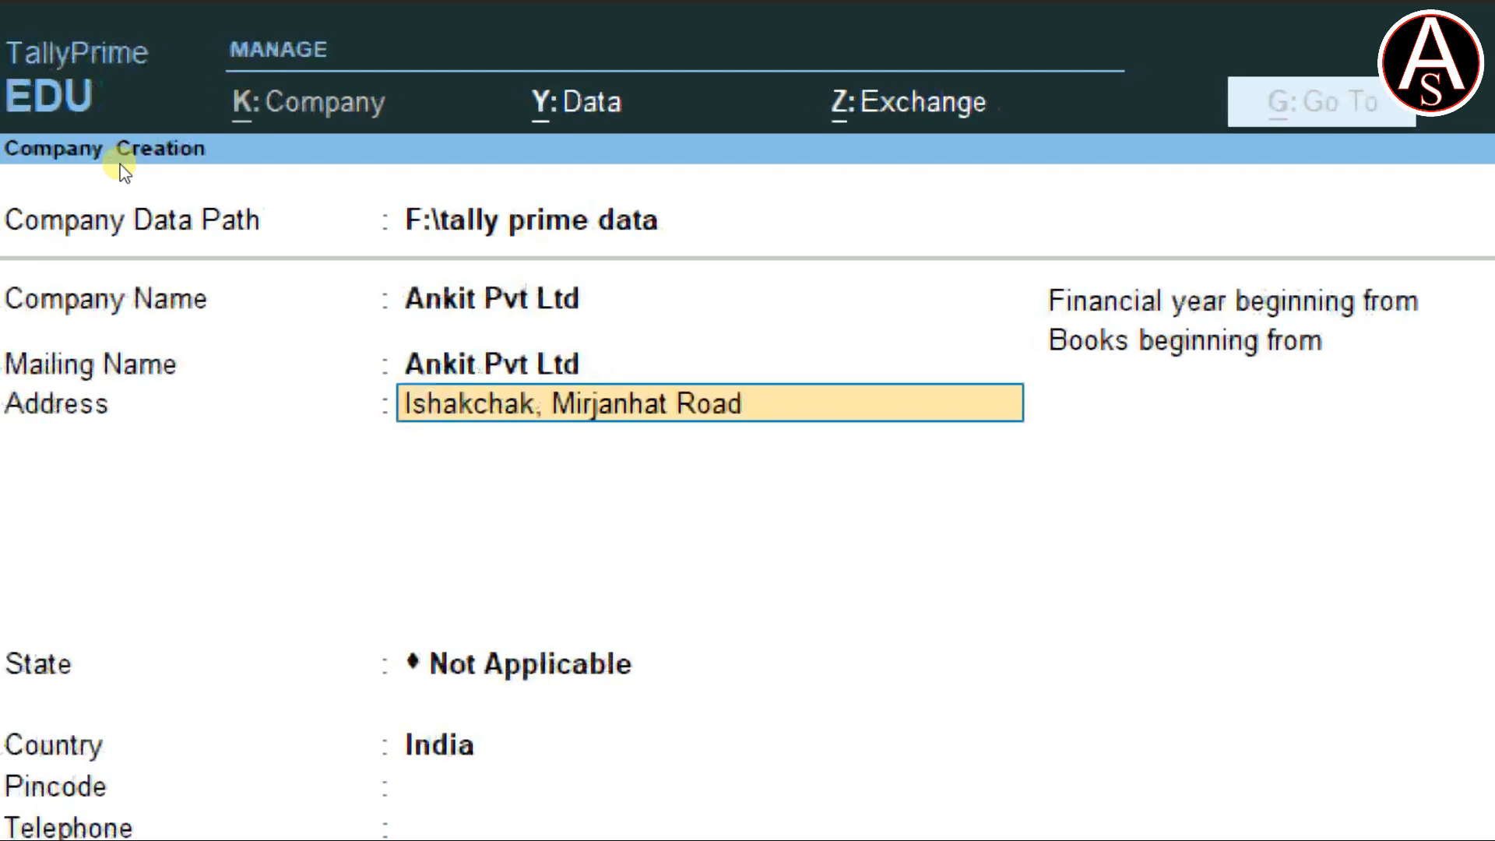
pyautogui.press('Return')
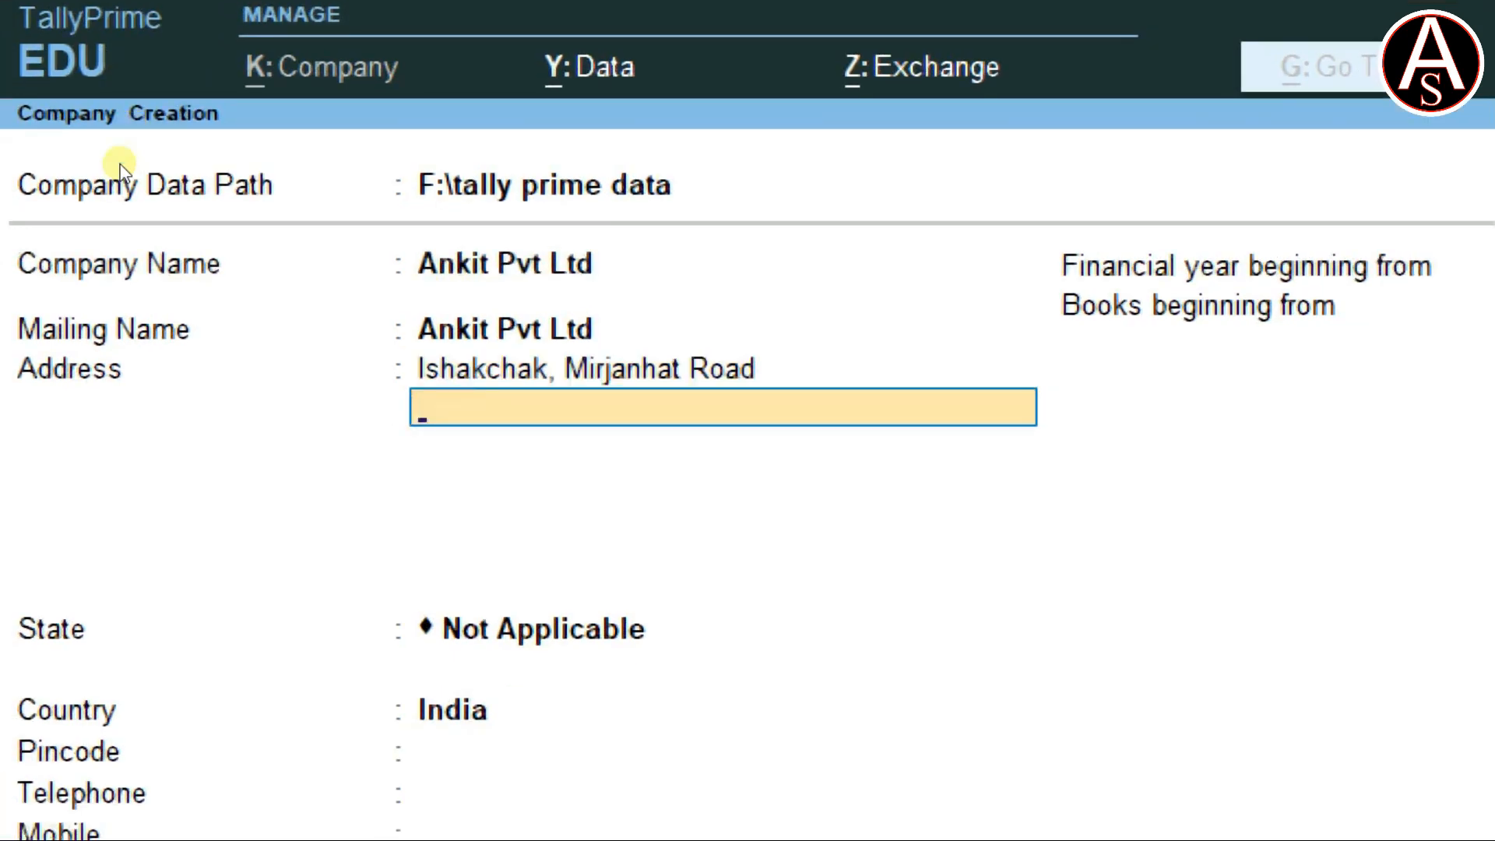
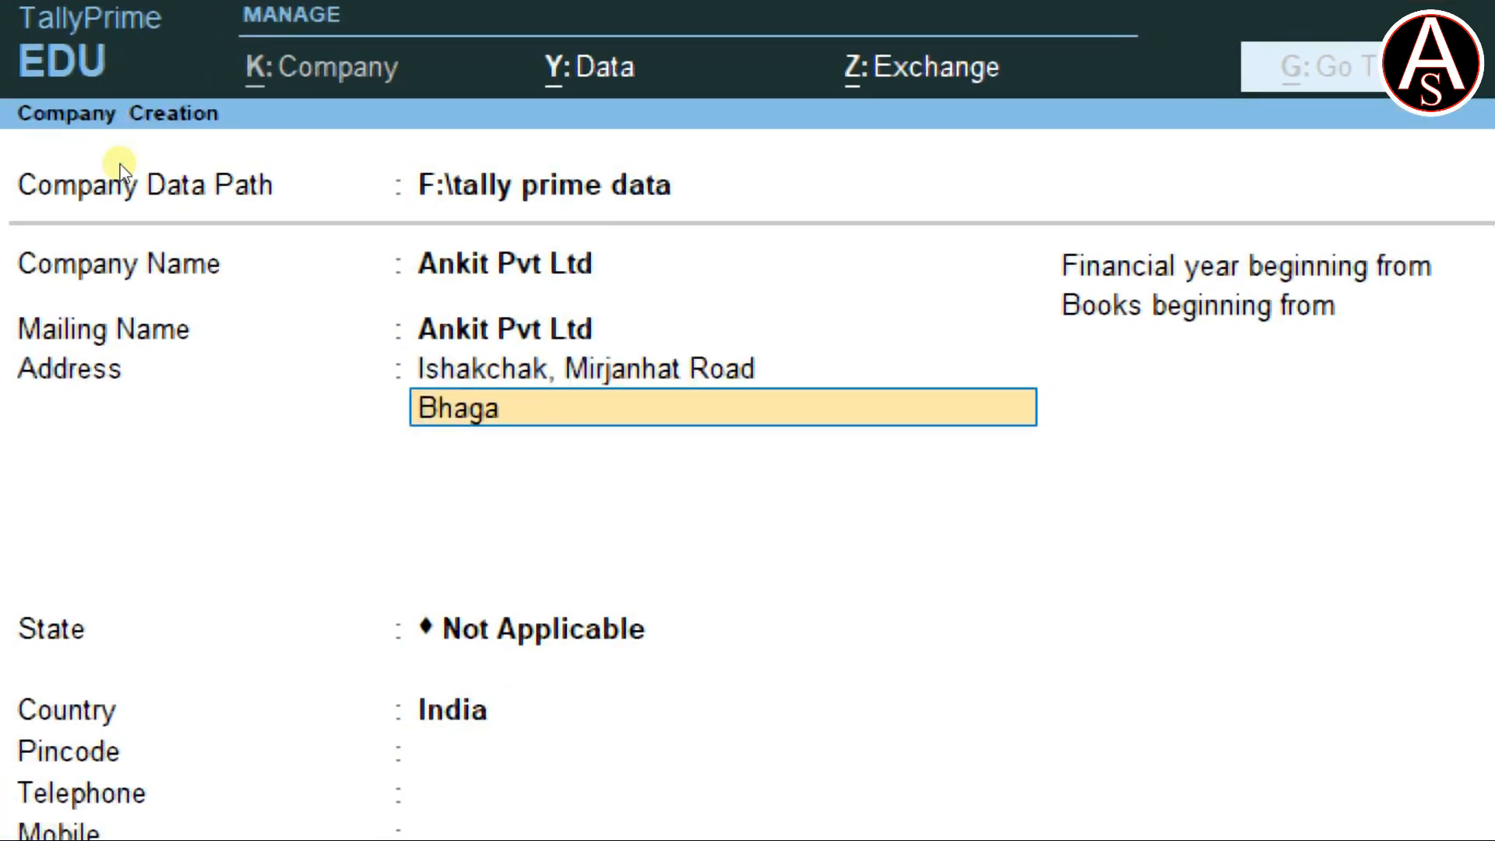
pyautogui.press('Return')
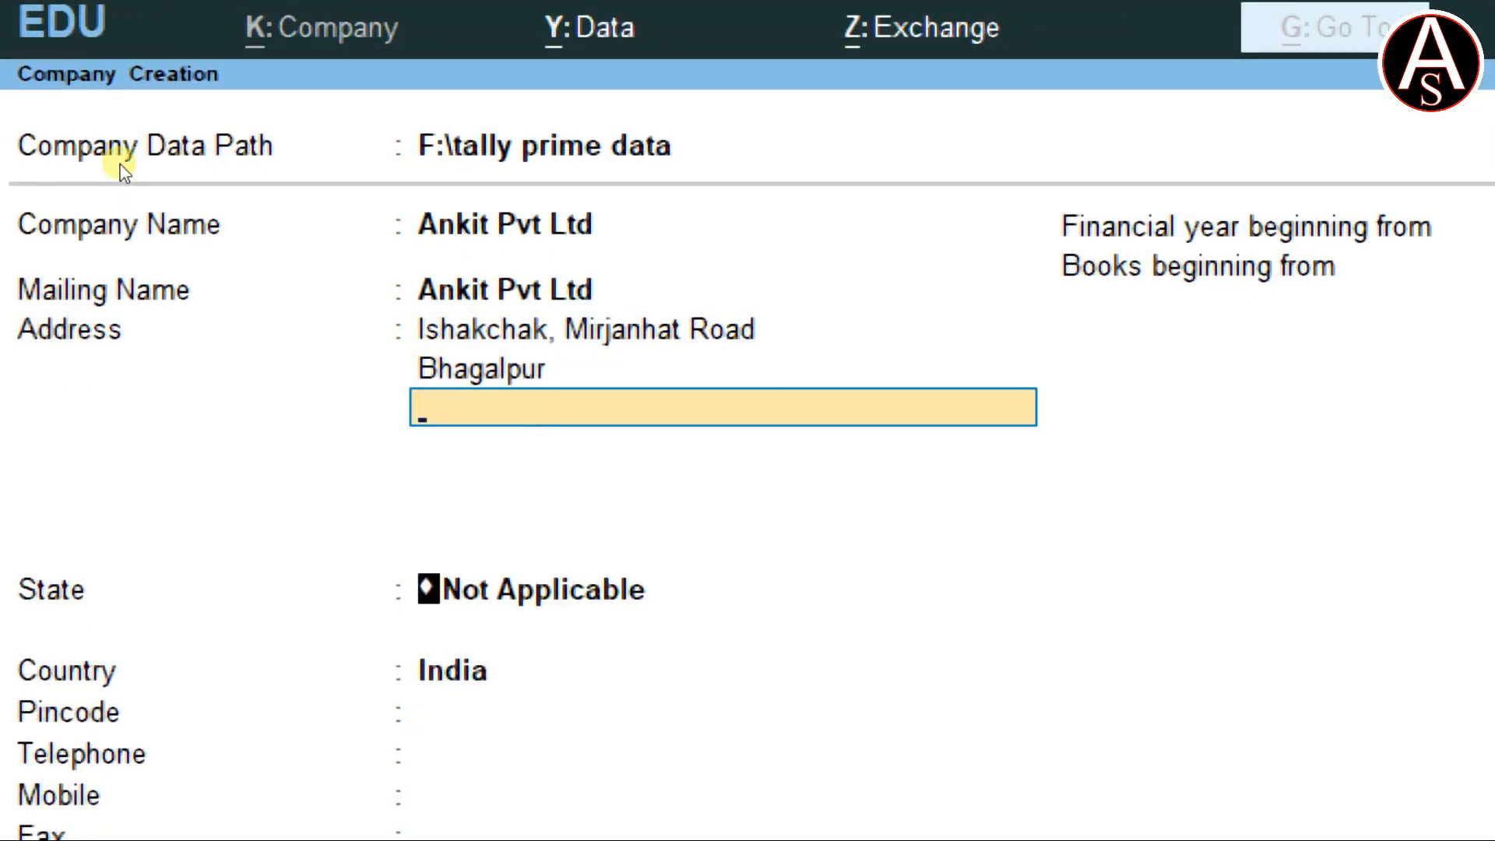
# Select Bihar from the List of States as the company's state.
pyautogui.press('Return')
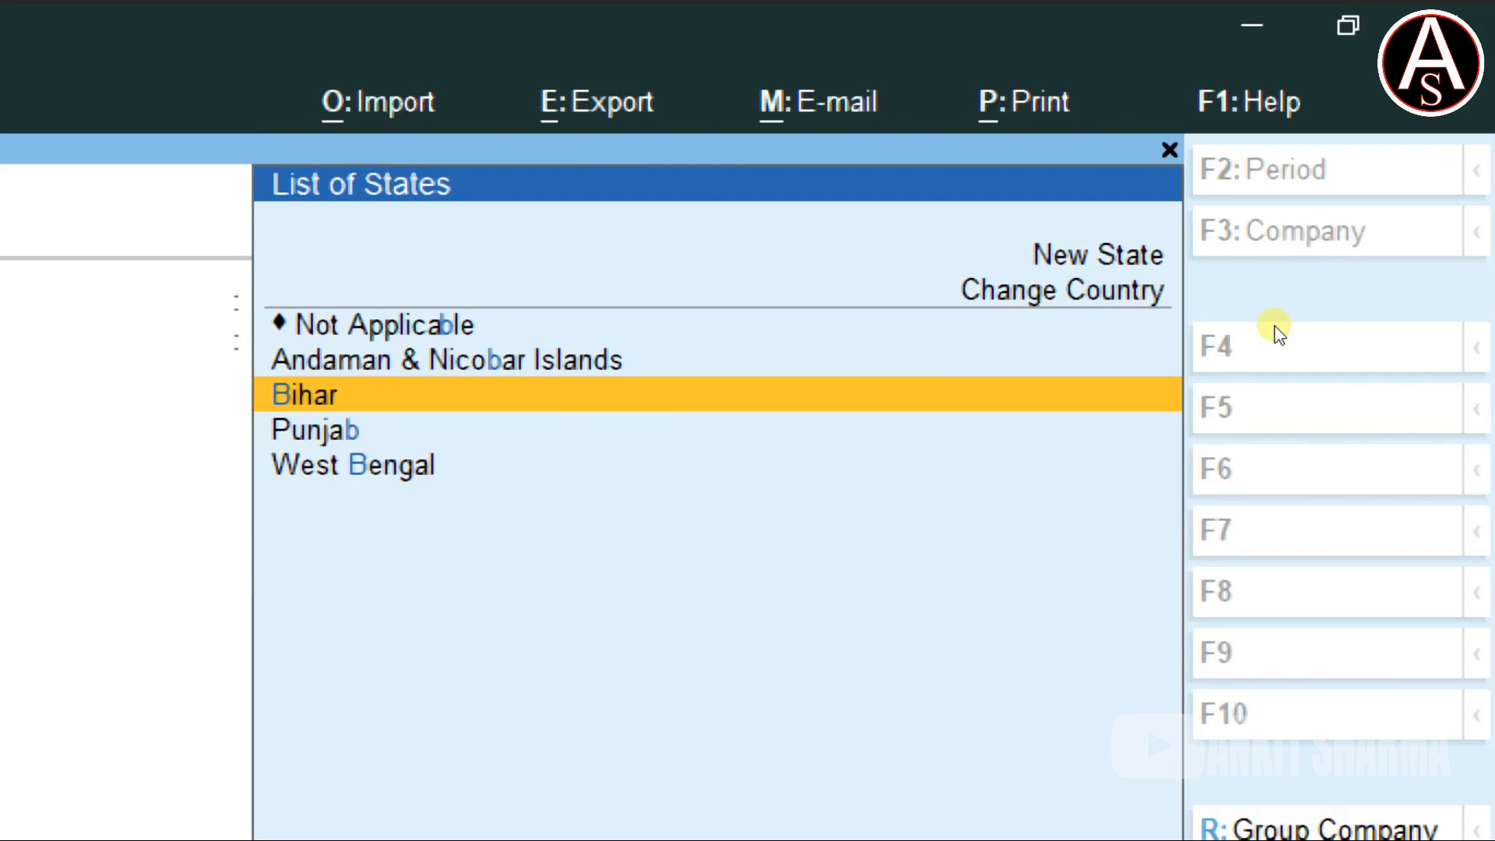
pyautogui.press('Return')
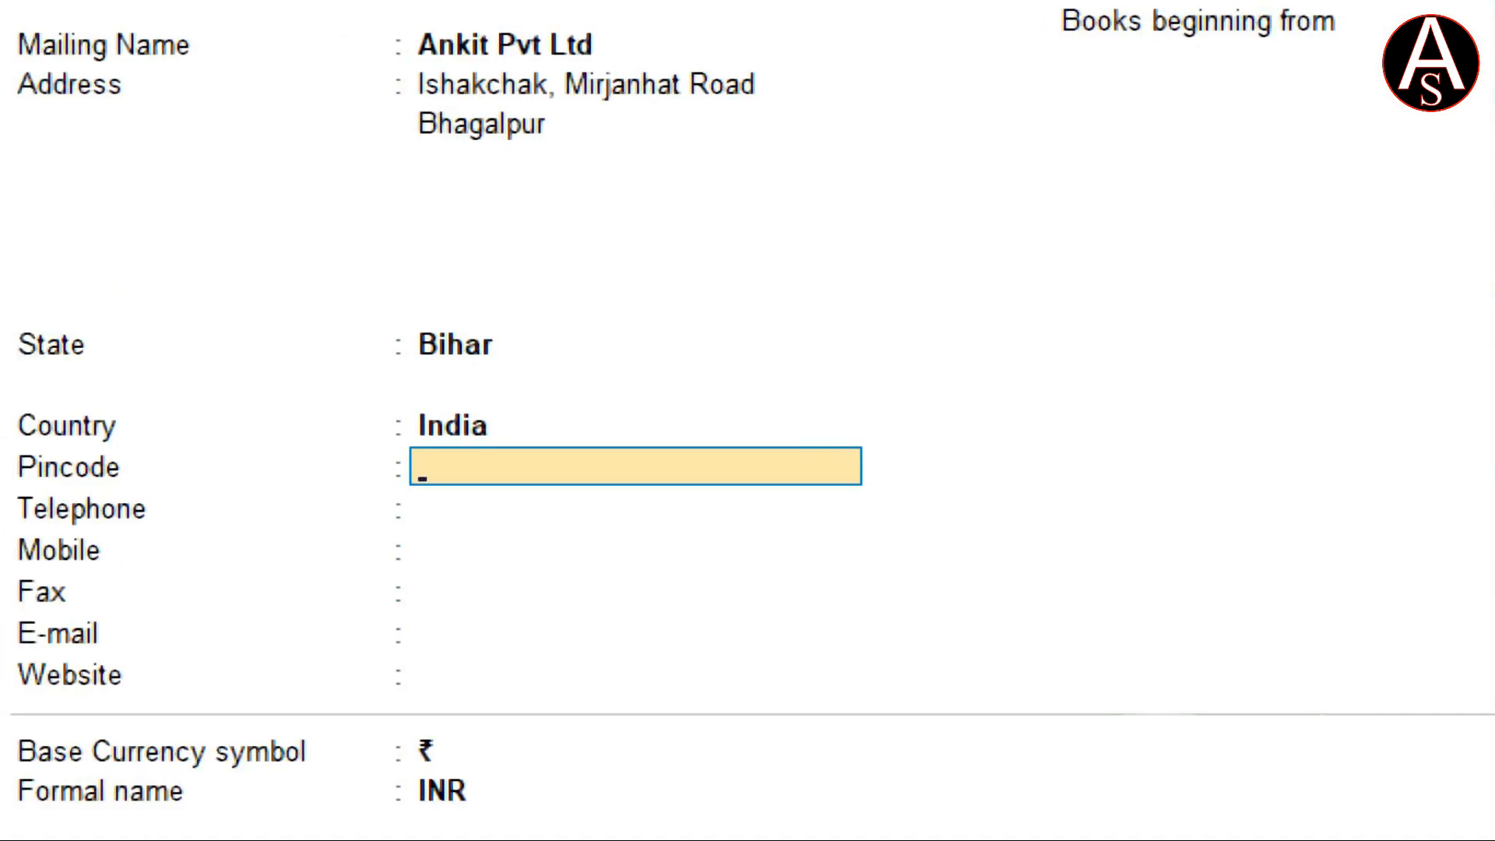
# Fill in the company pincode and e-mail address, leaving telephone, fax and website blank.
pyautogui.write('812002')
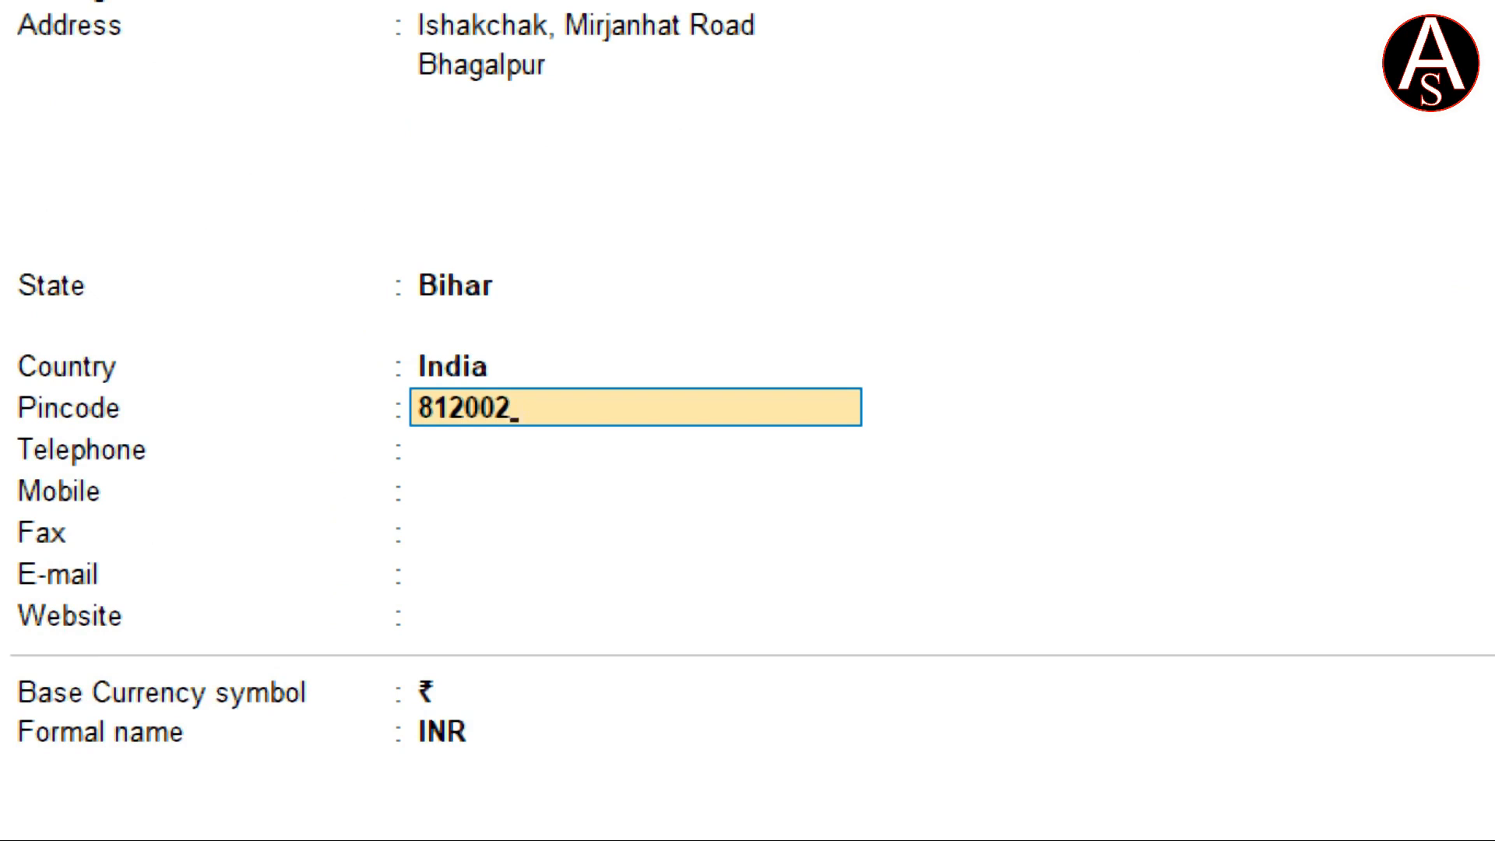
pyautogui.press('Return')
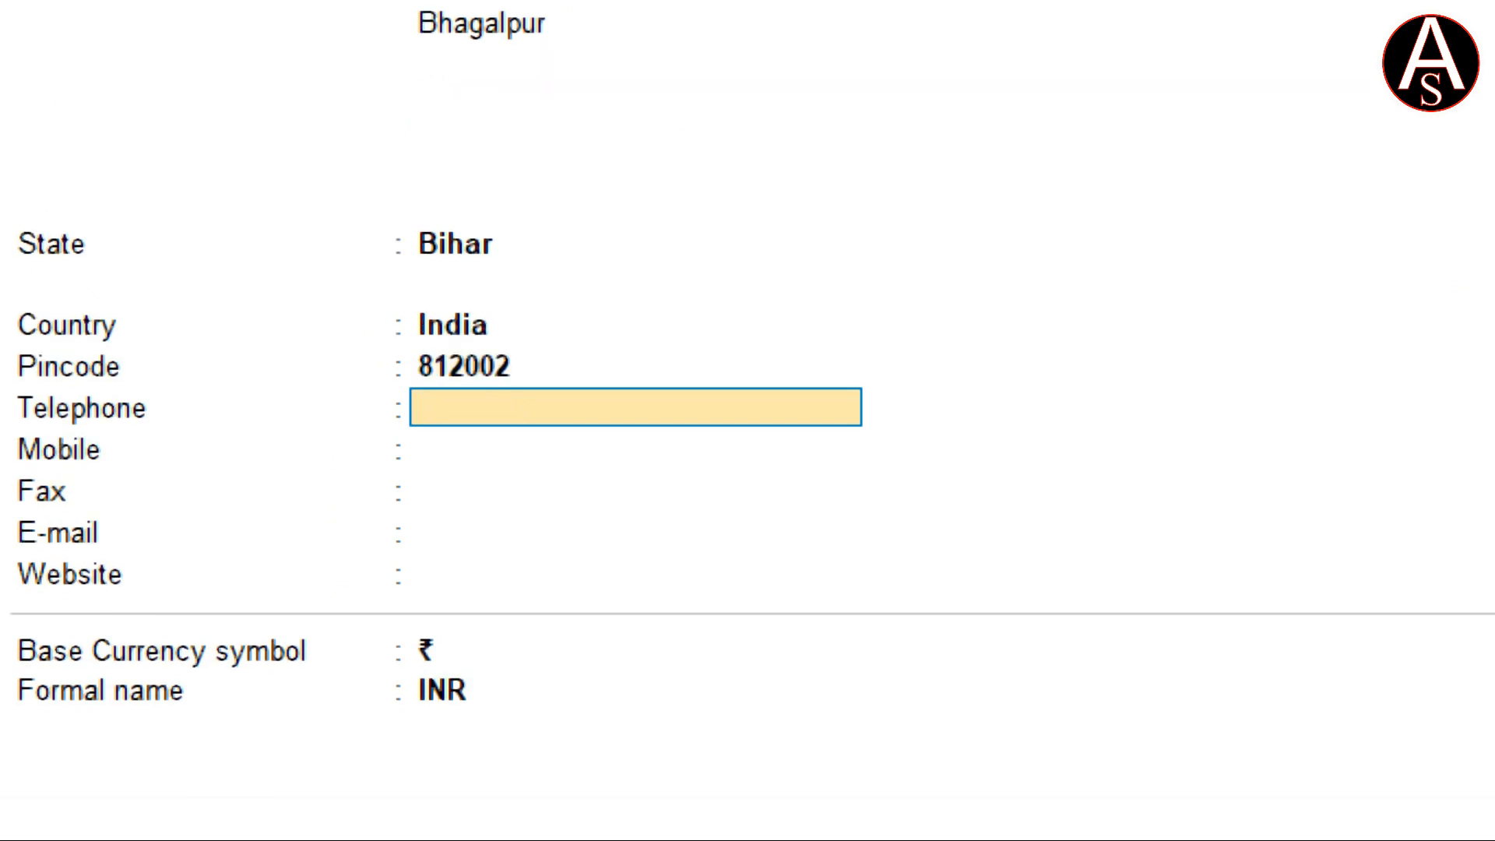
pyautogui.press('Return')
pyautogui.press('Return')
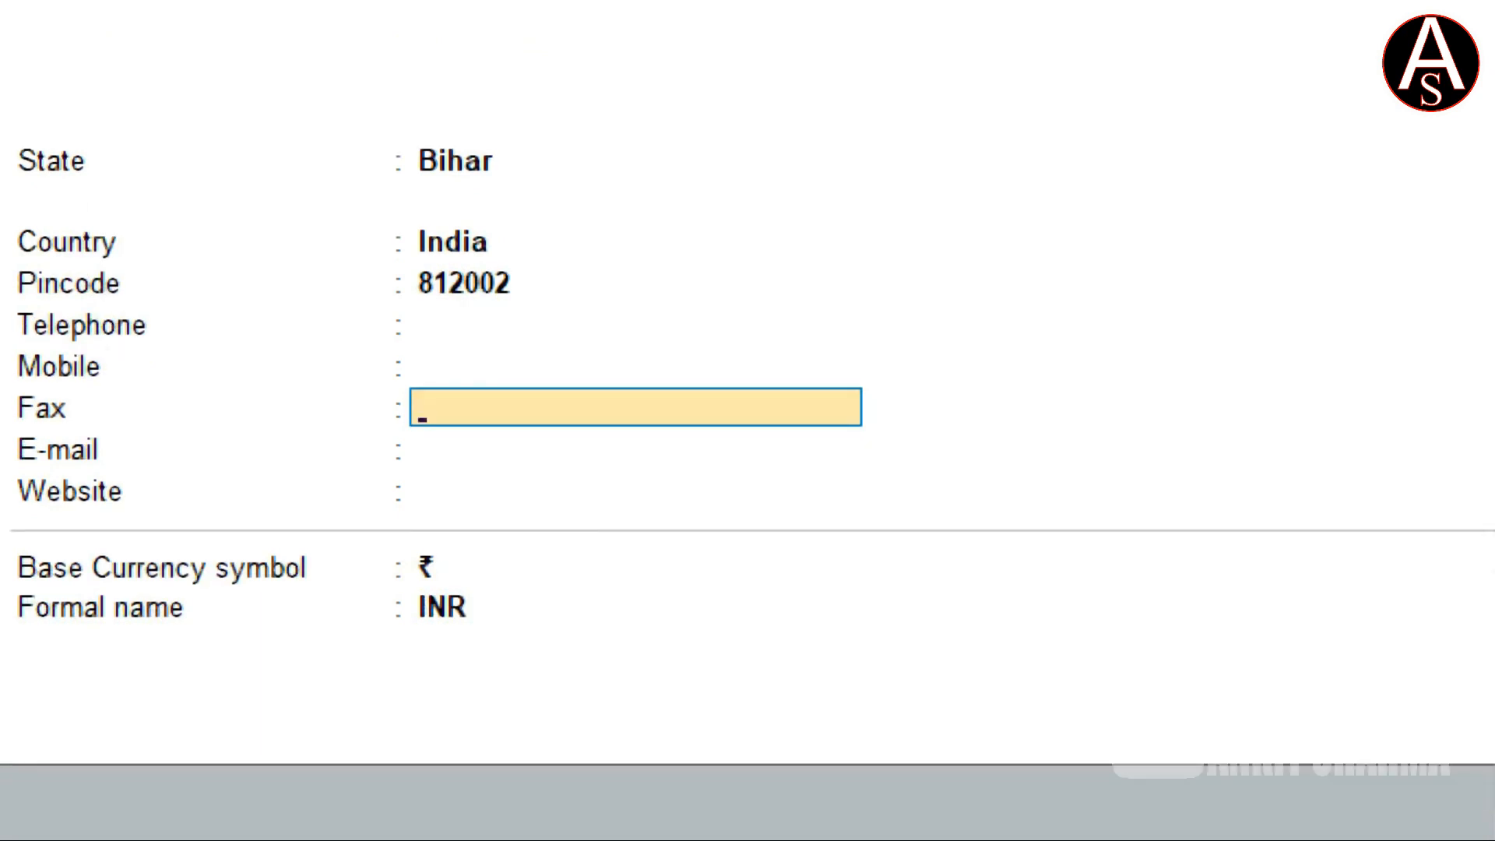
pyautogui.press('Return')
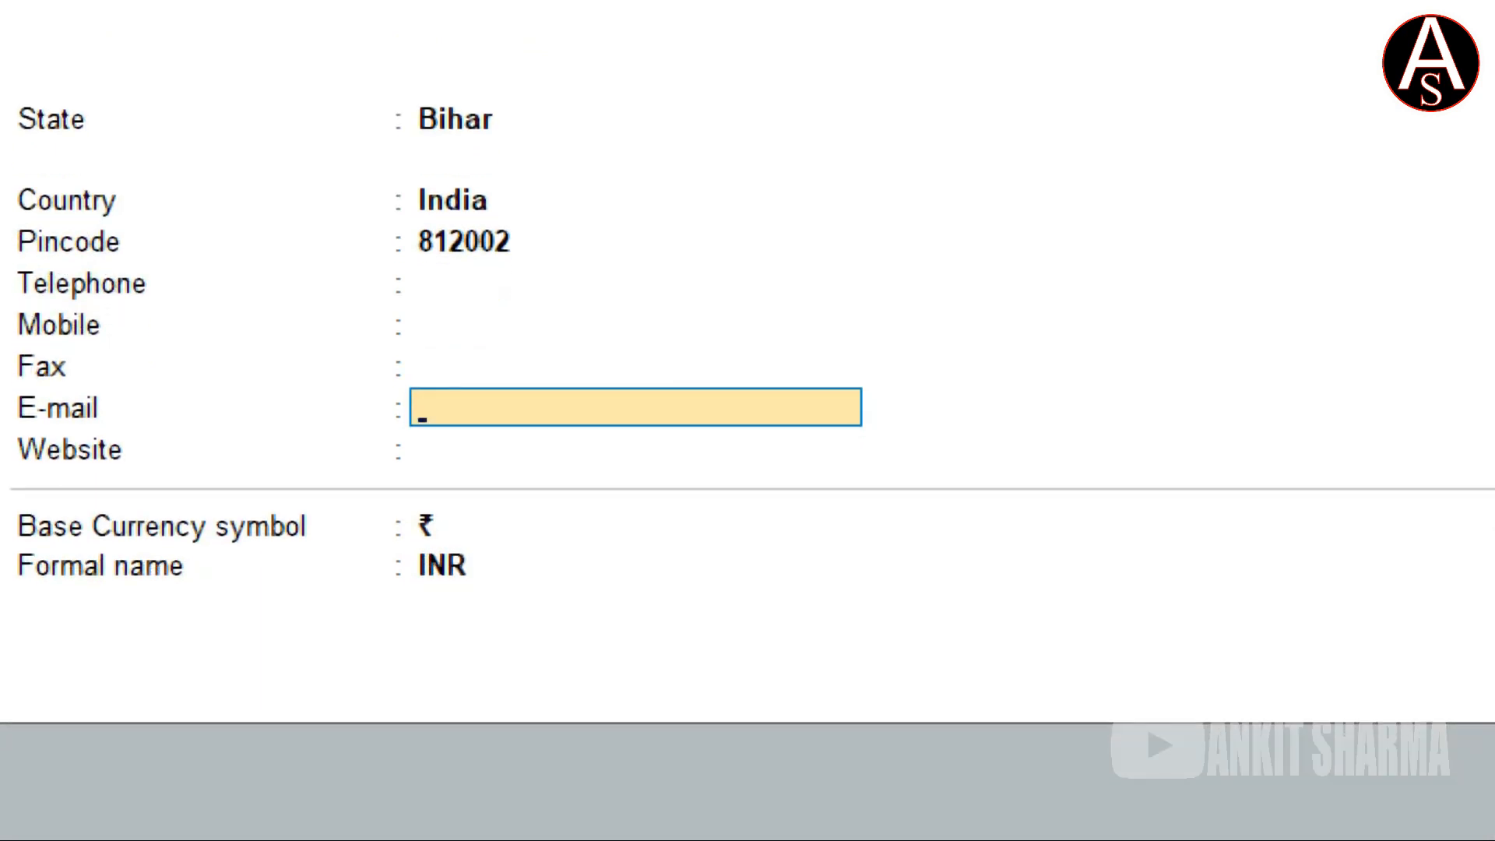
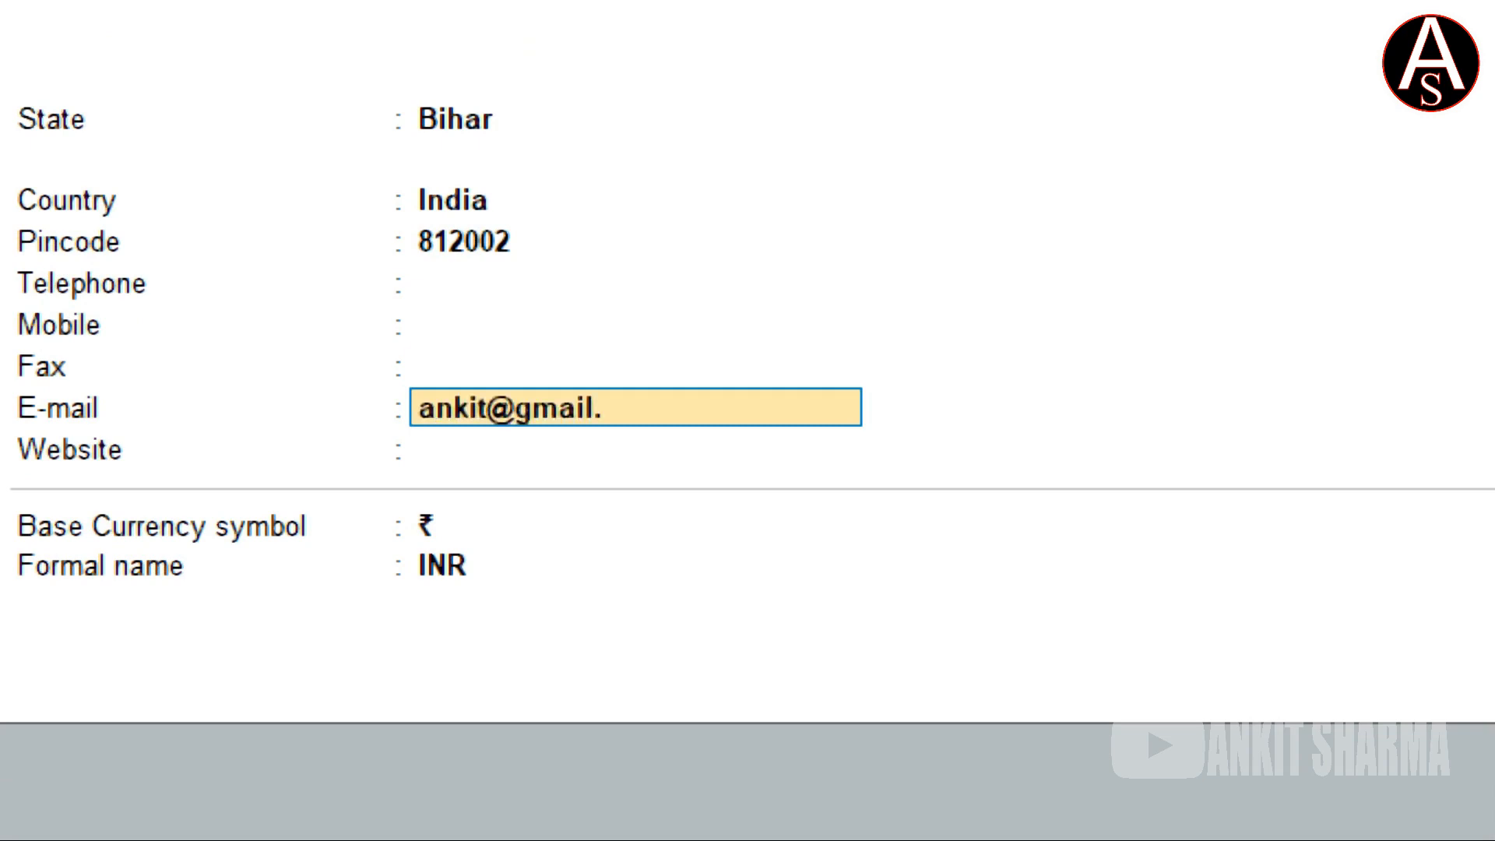
pyautogui.press('Return')
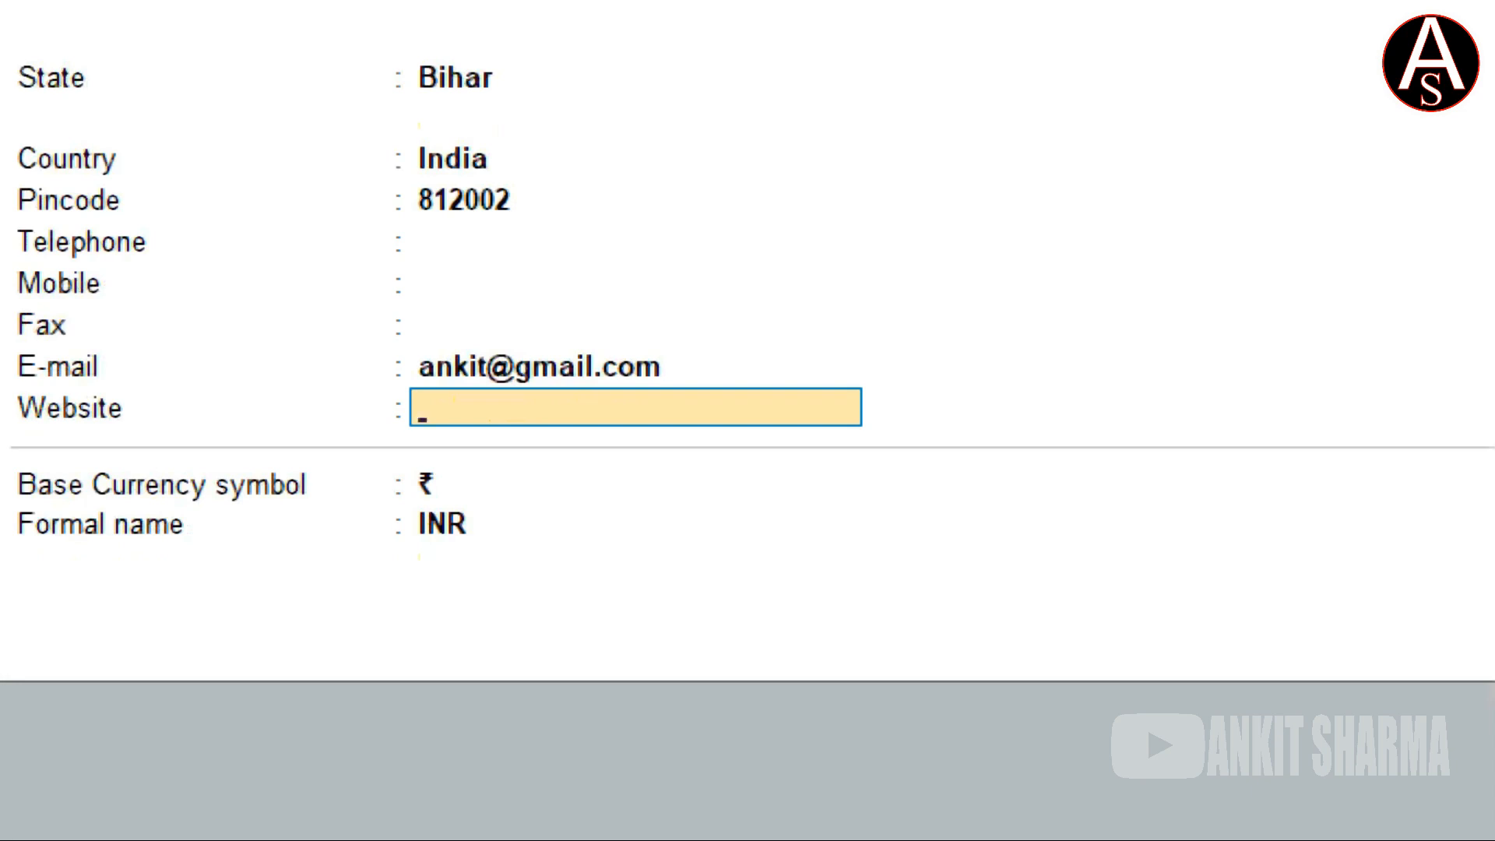
pyautogui.press('Return')
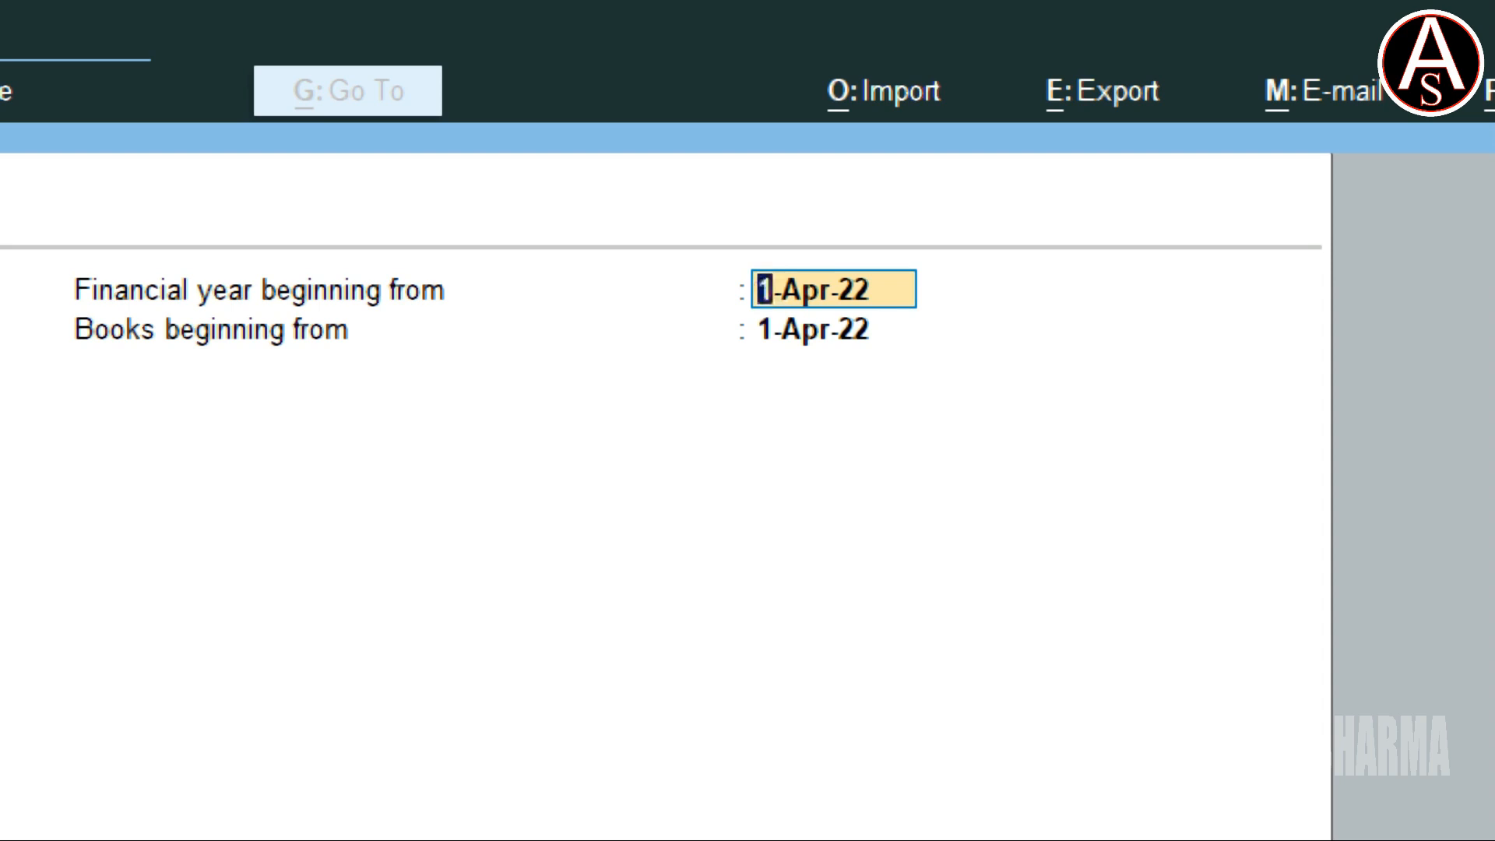
# Keep 1-Apr-22 as both the financial year start and books beginning date.
pyautogui.press('Return')
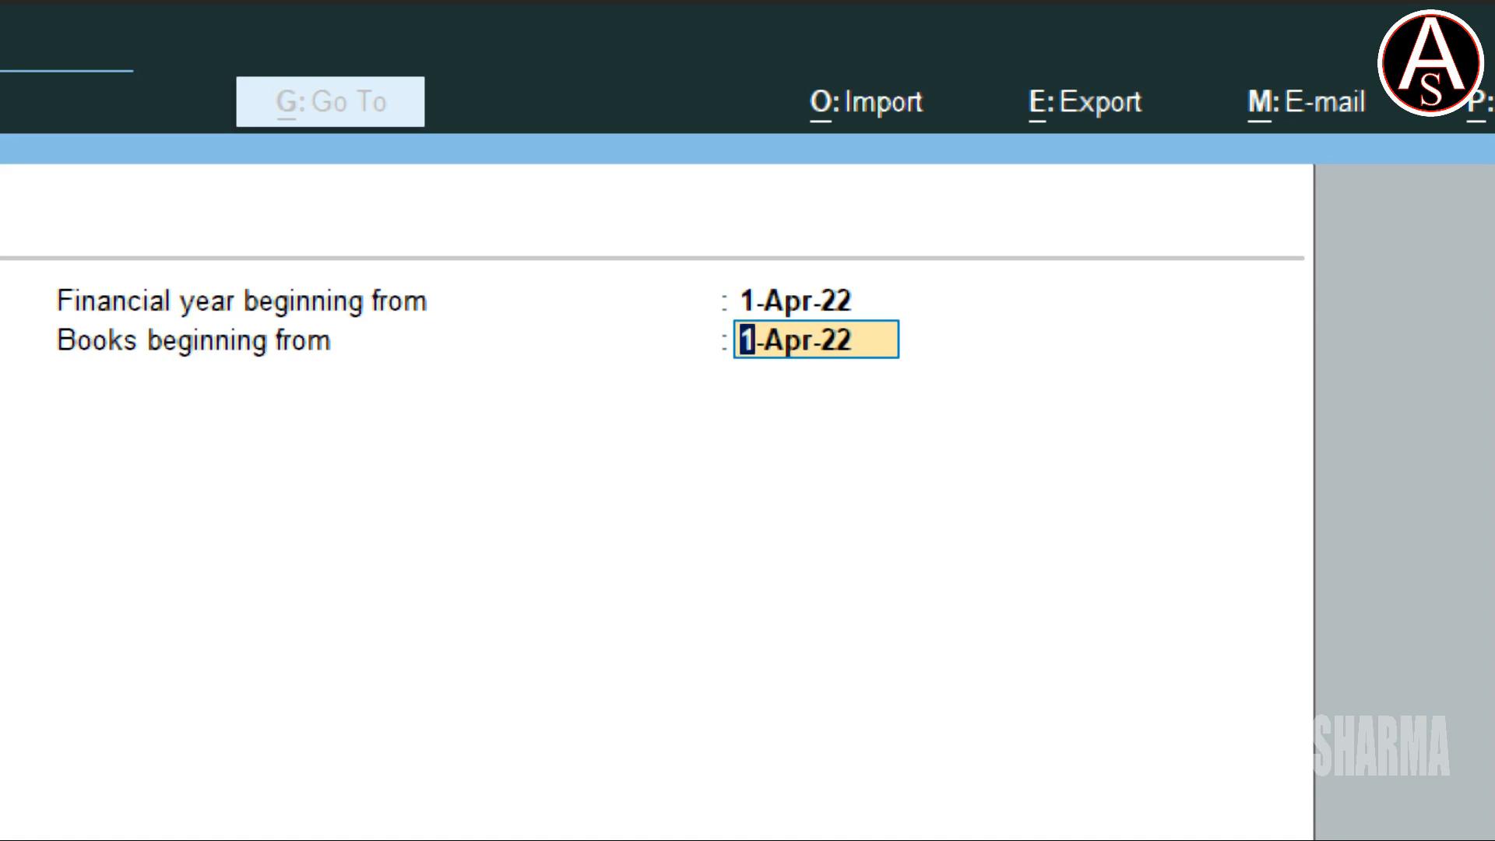
pyautogui.press('Return')
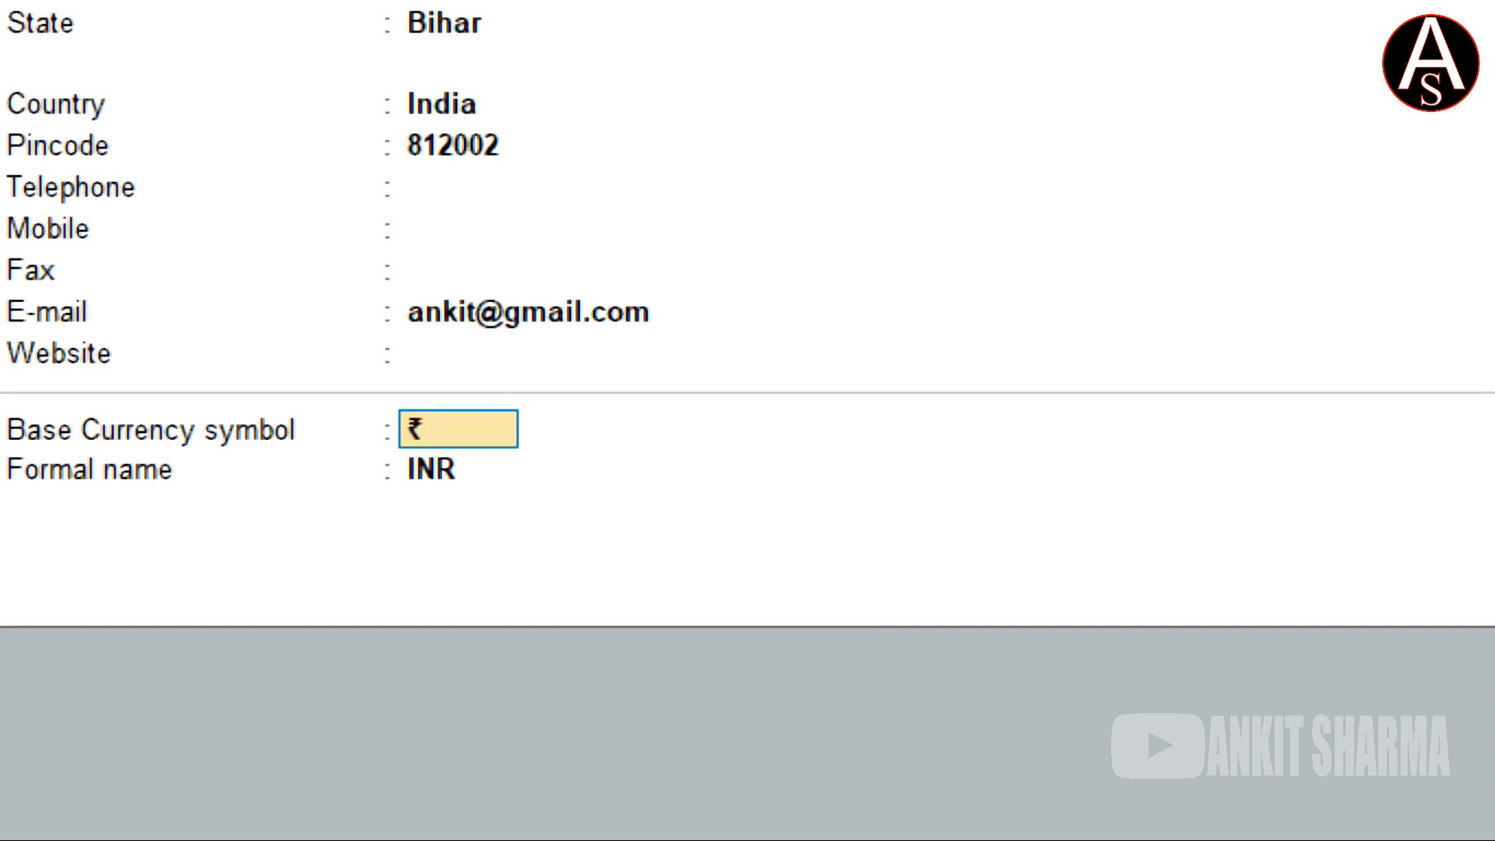
# Keep ₹ as base currency symbol and INR as formal name, bringing up the Accept prompt.
pyautogui.press('Return')
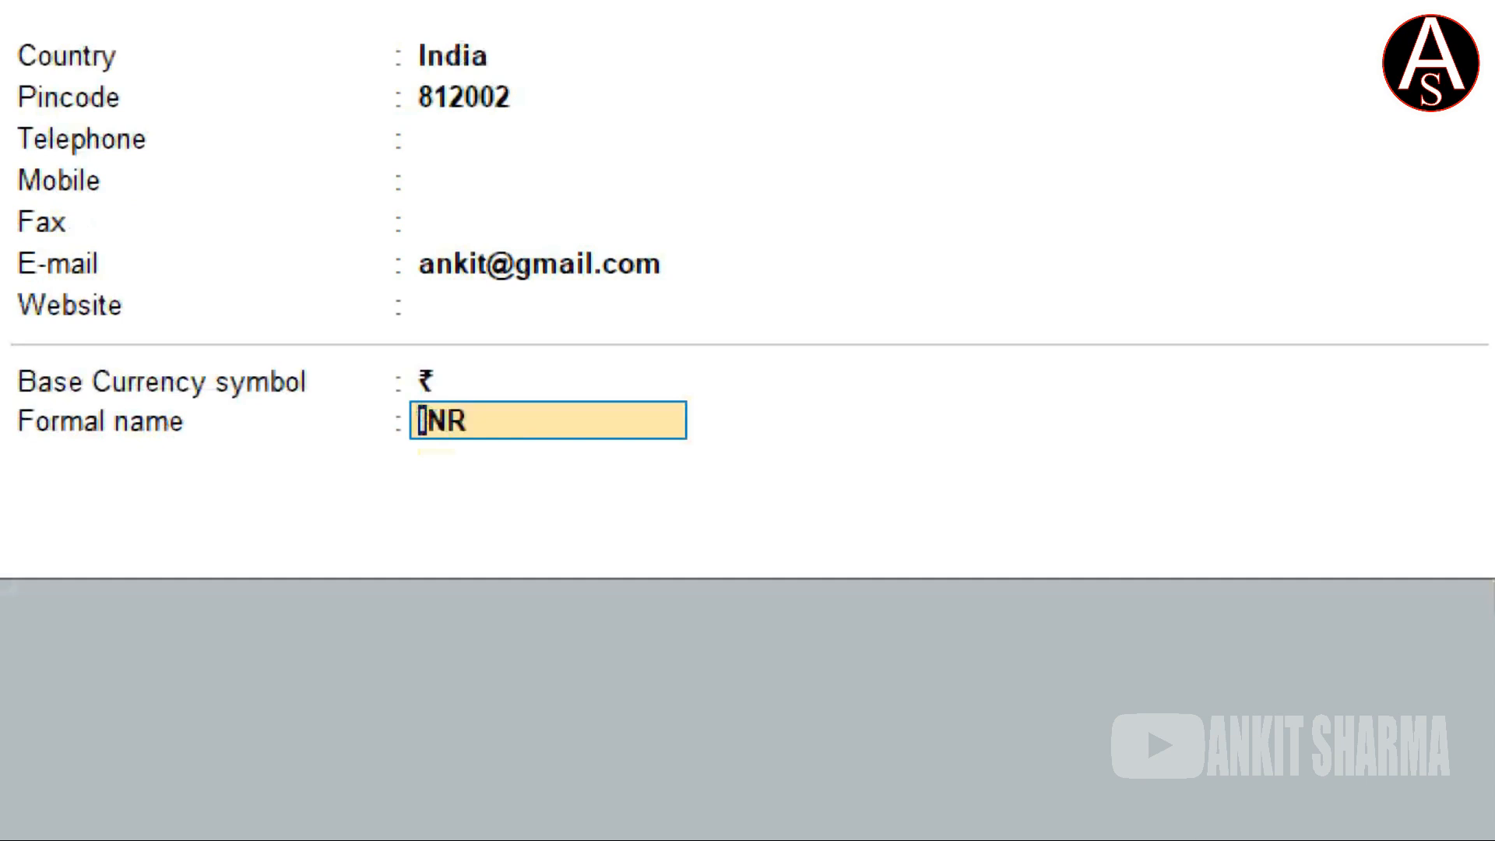
pyautogui.press('Return')
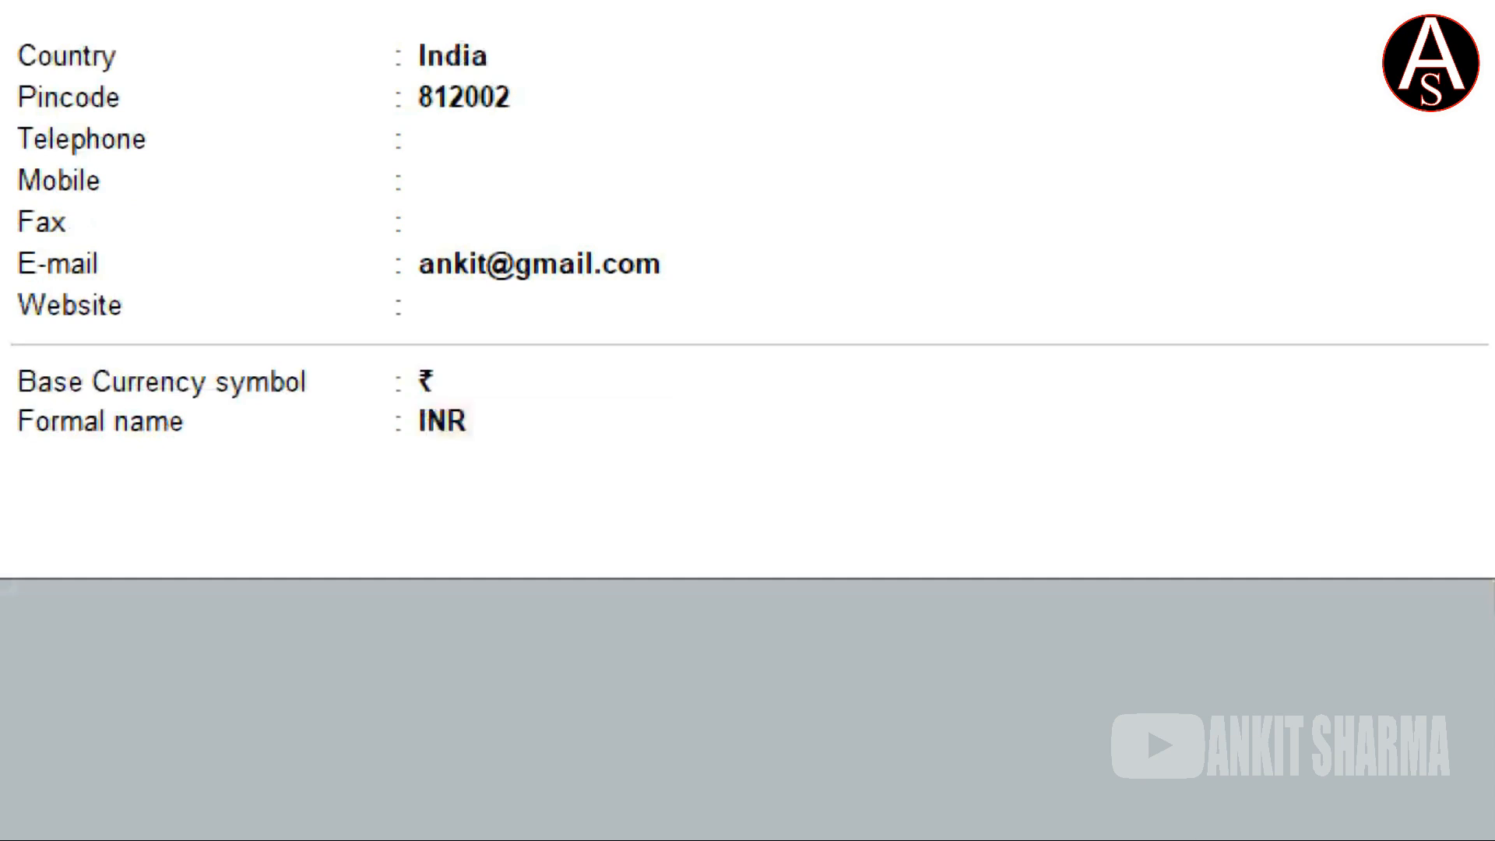
pyautogui.press('Return')
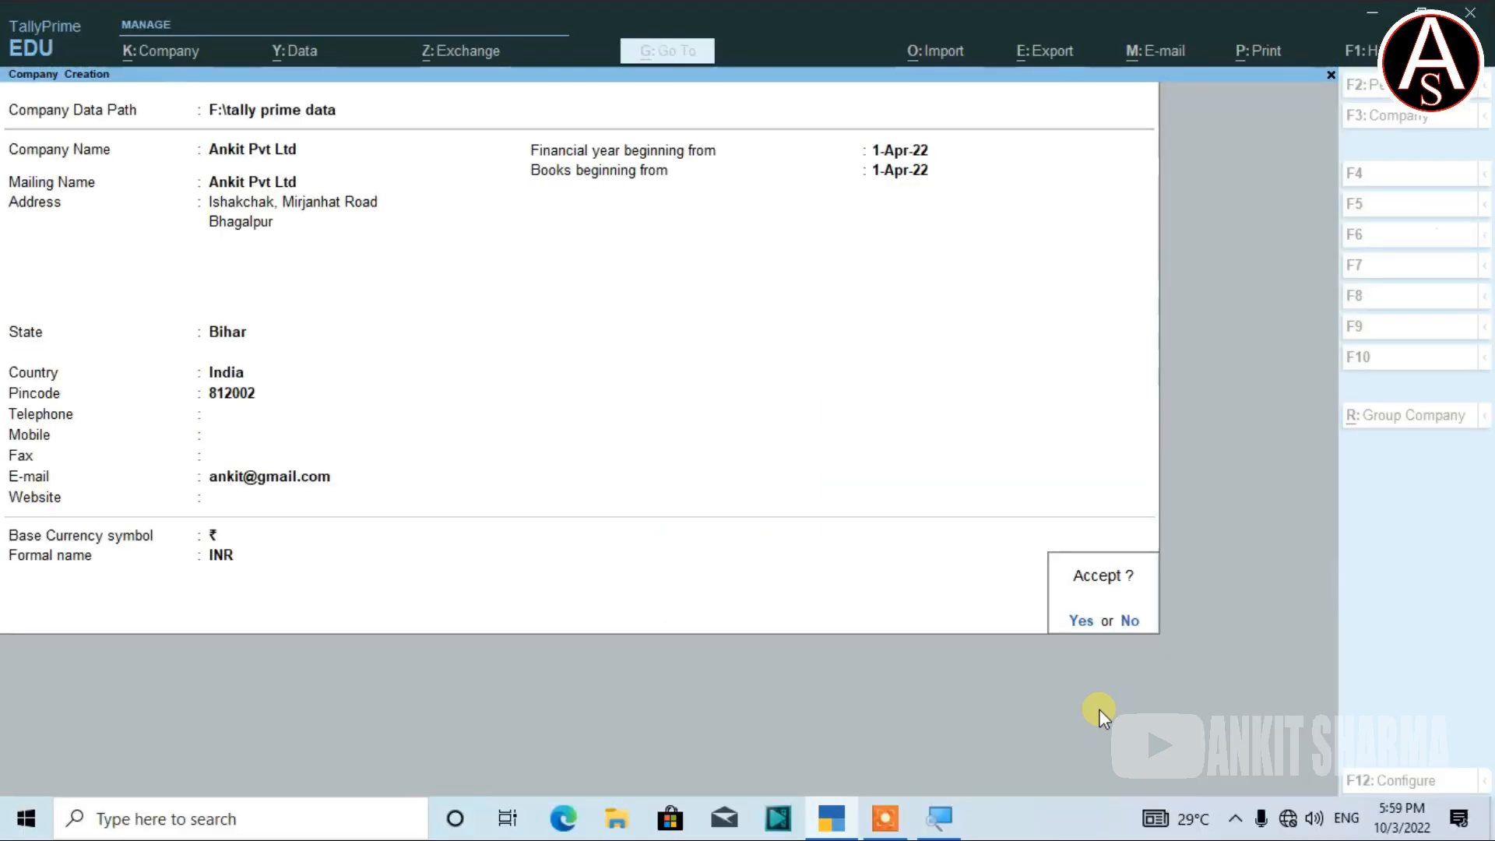
# Accept the form with Yes to save Ankit Pvt Ltd.
pyautogui.click(1082, 619)
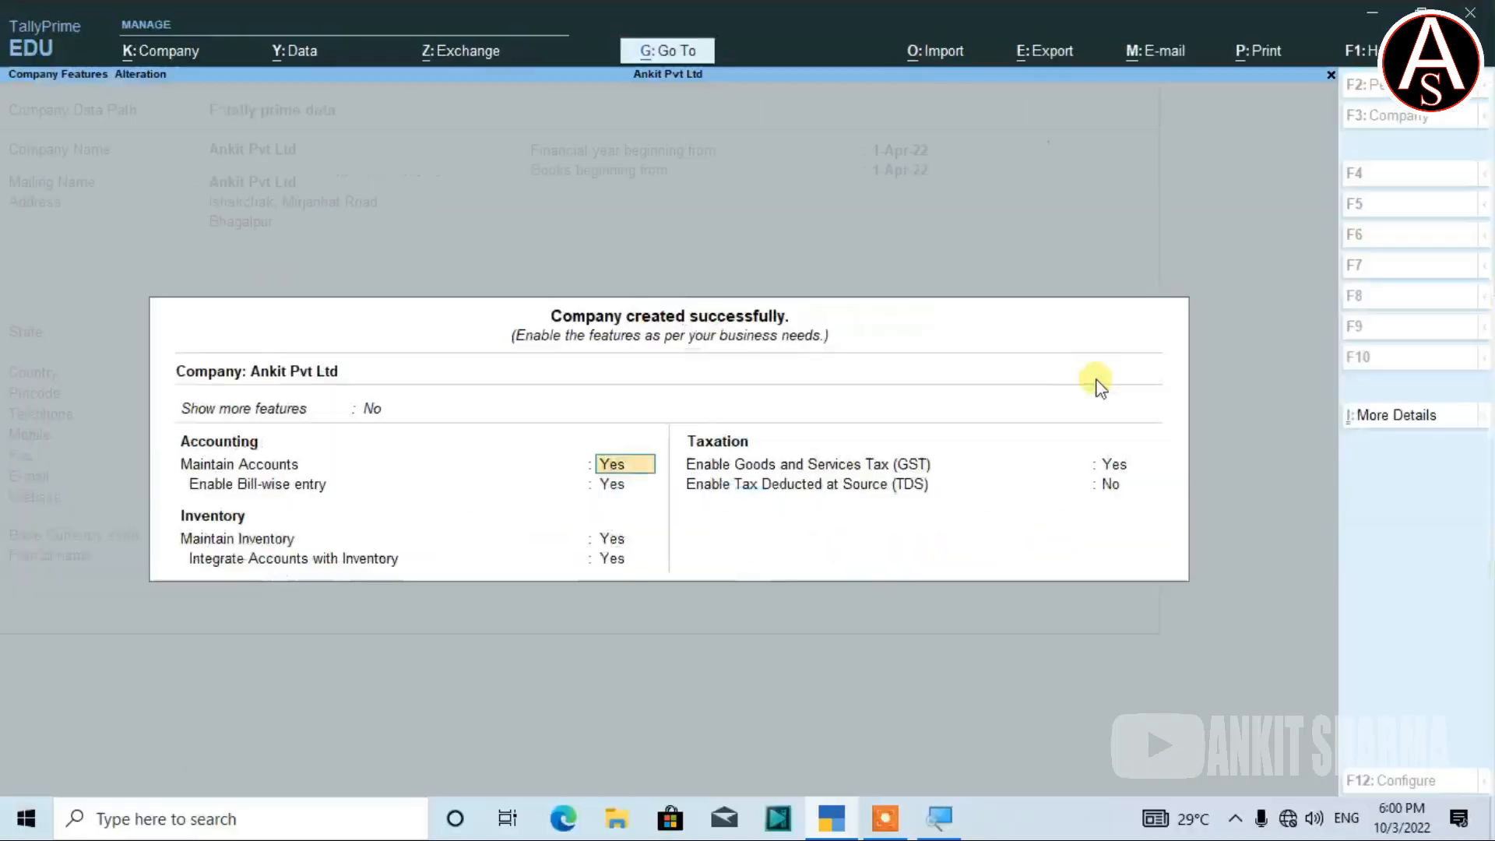
pyautogui.press('Return')
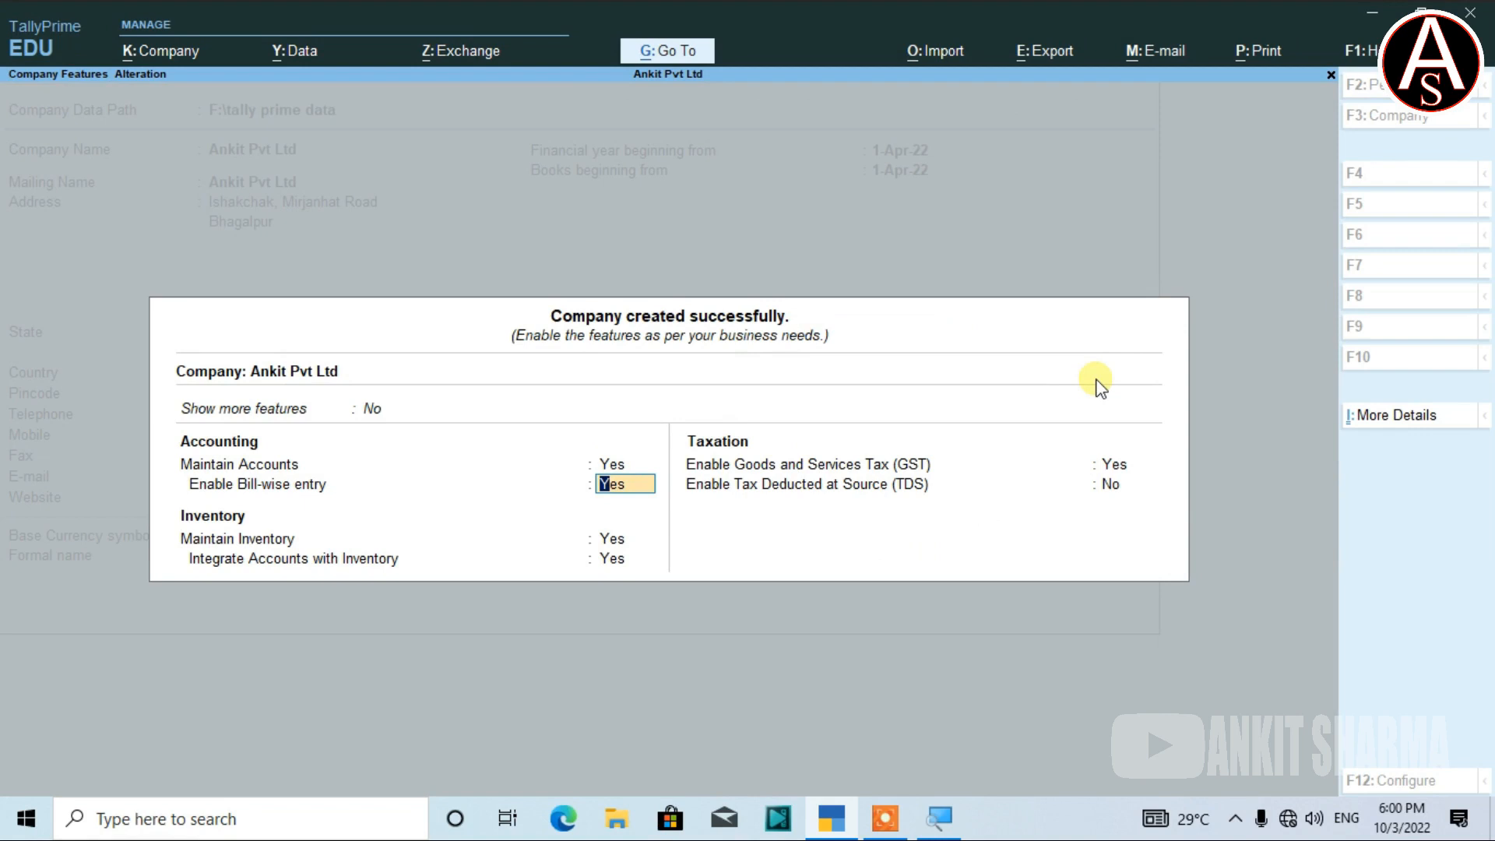
pyautogui.press('Return')
pyautogui.press('Return')
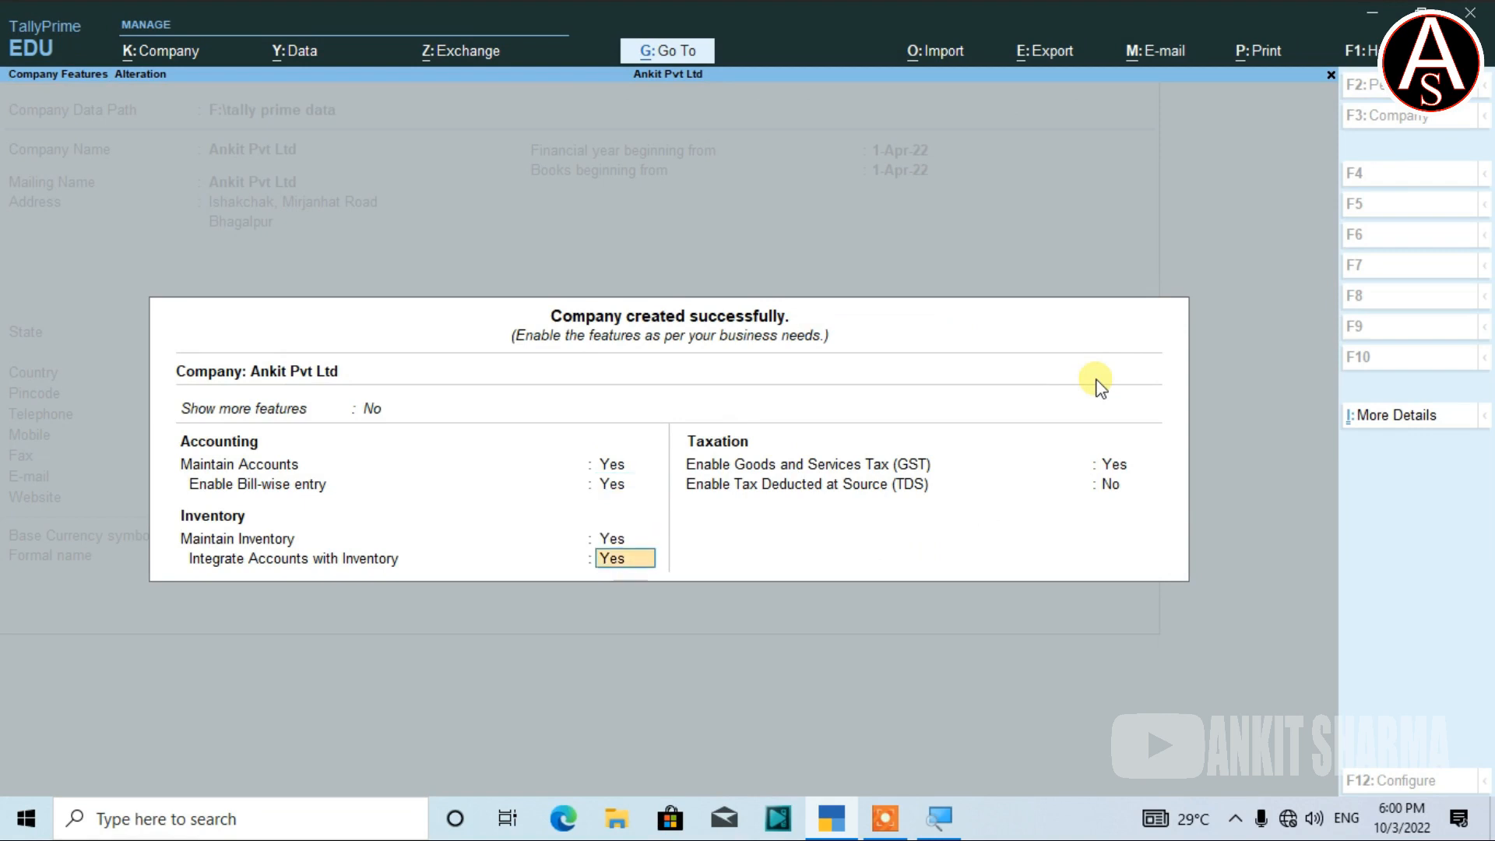
pyautogui.press('Return')
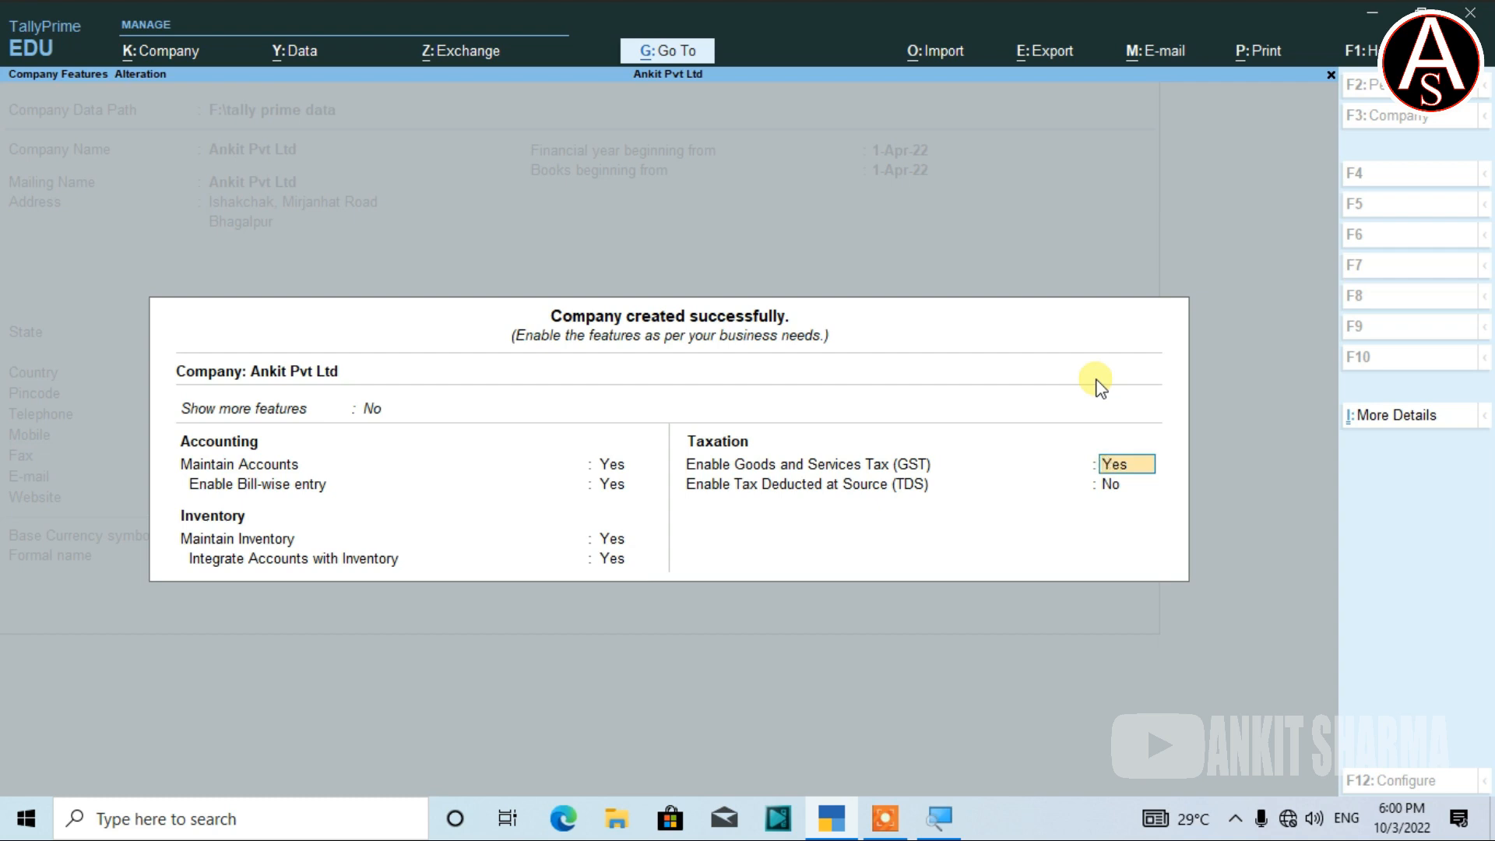
pyautogui.press('Return')
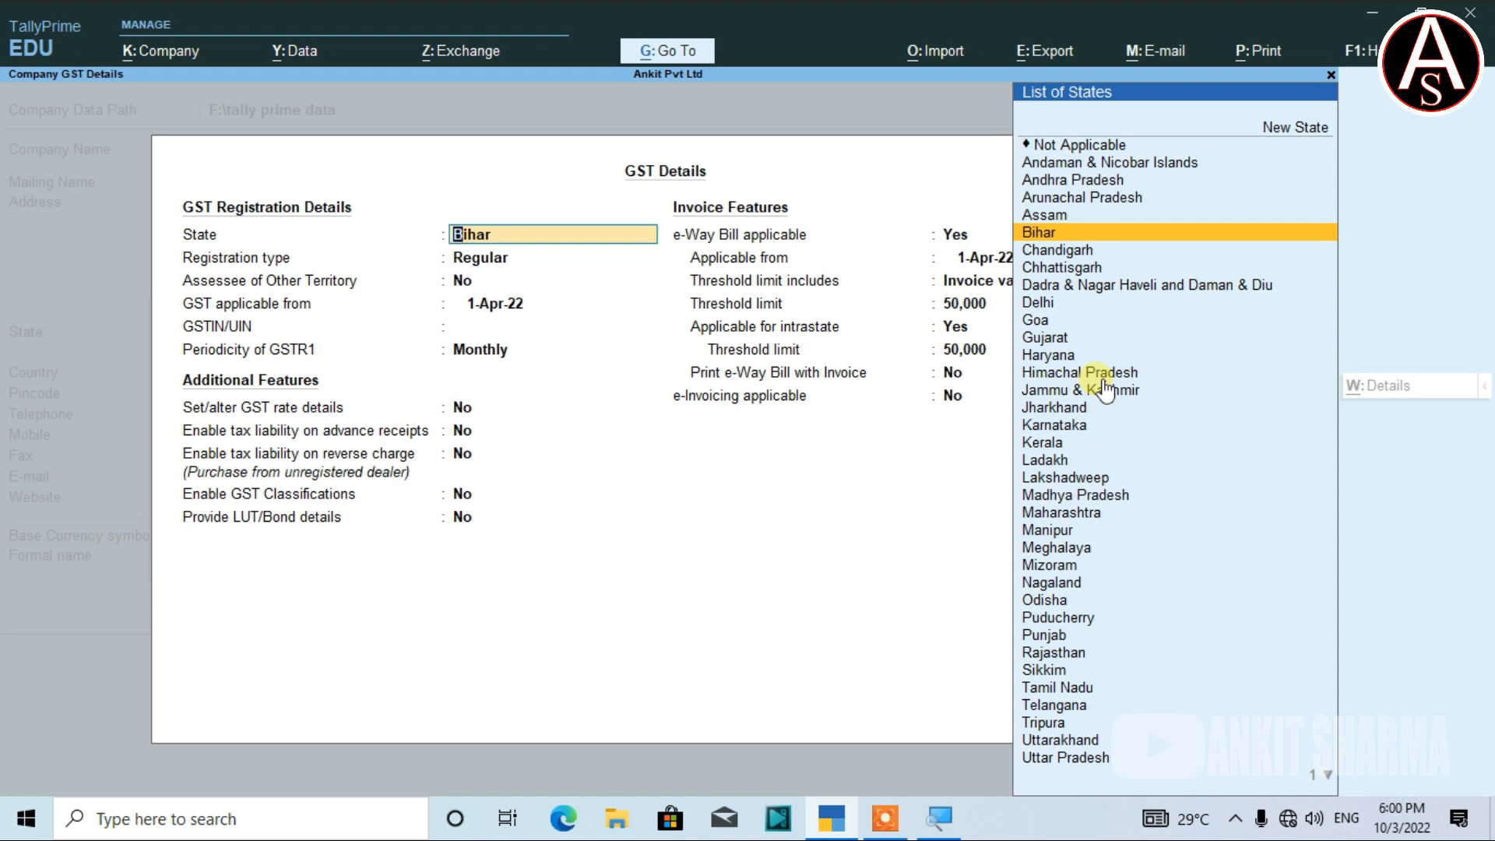
pyautogui.press('Return')
pyautogui.press('BackSpace')
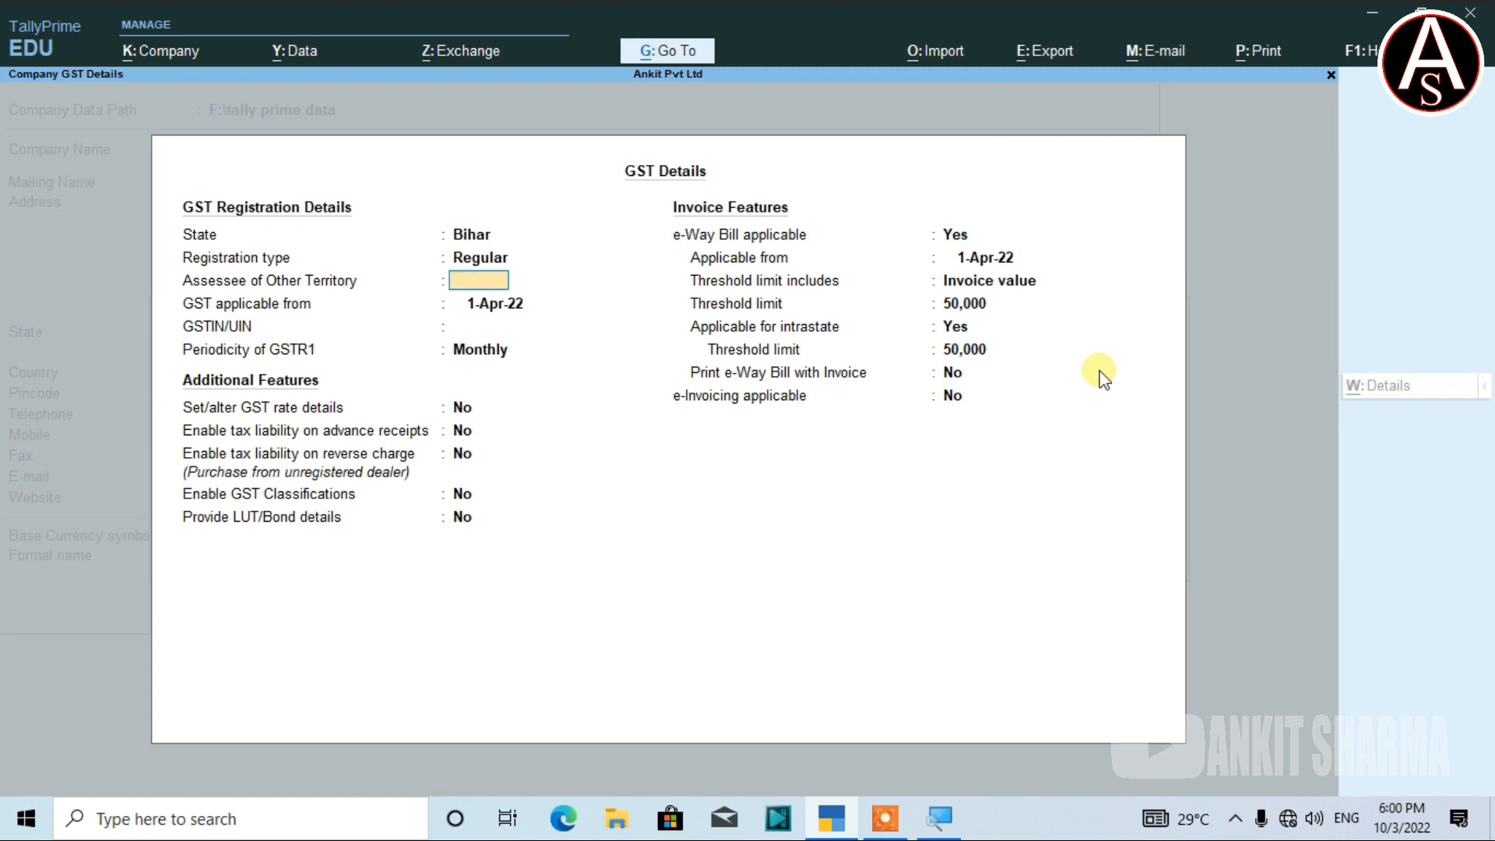
pyautogui.press('Escape')
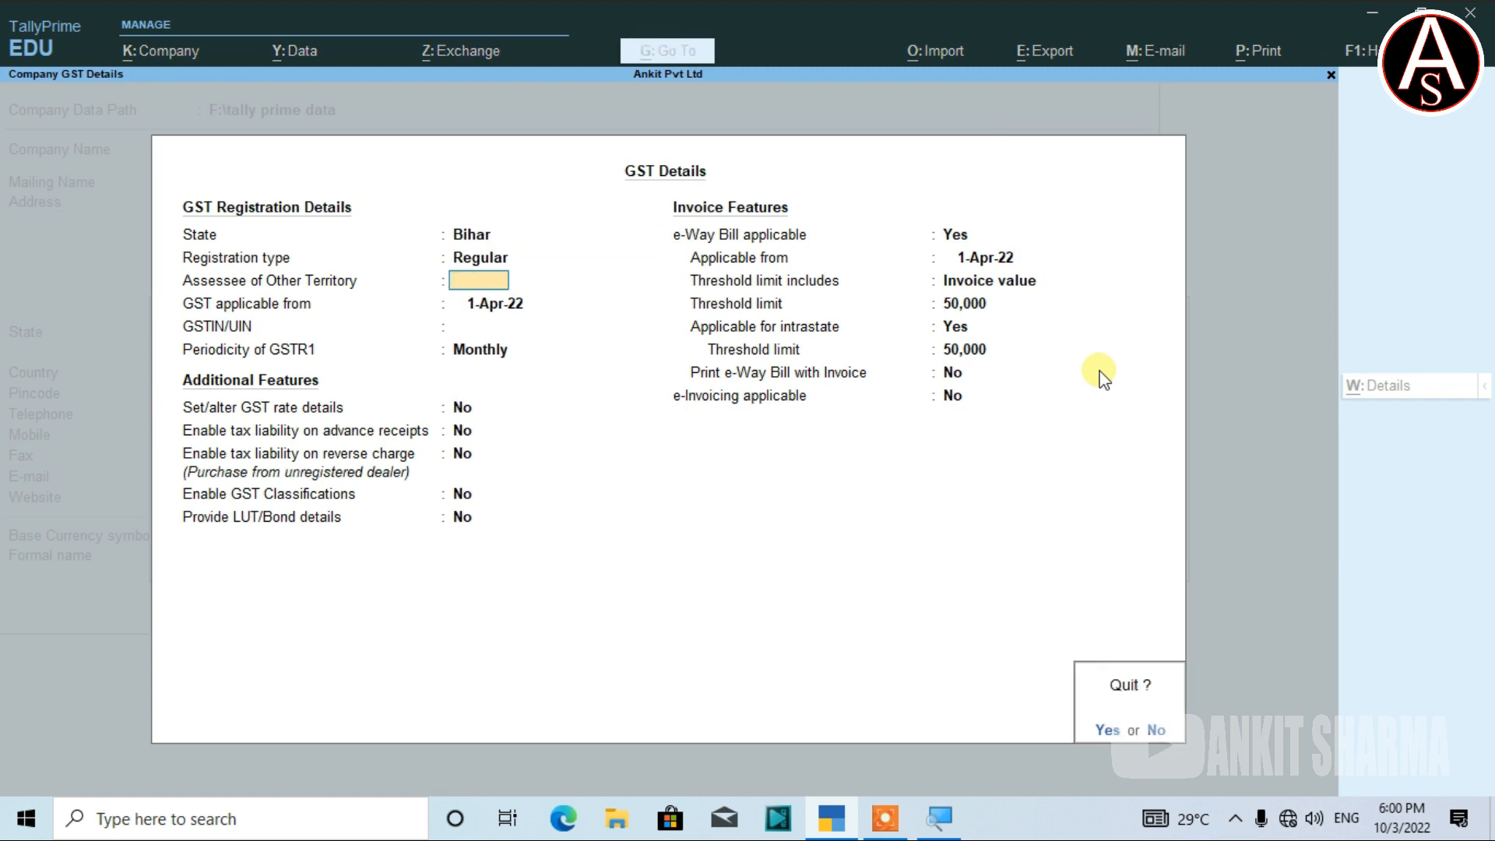
pyautogui.press('y')
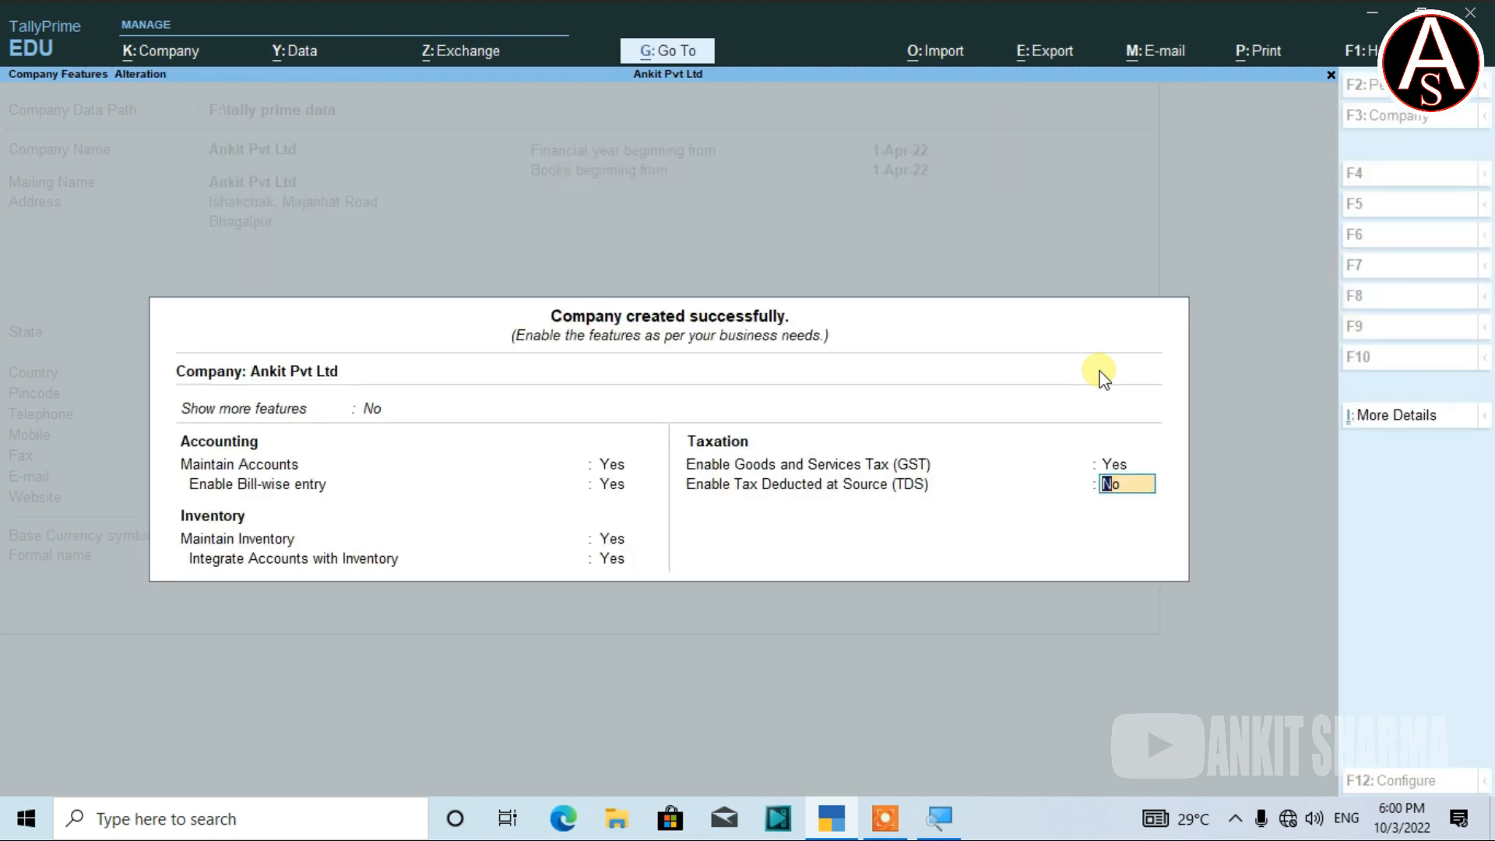
# Set Enable GST to No in Company Features.
pyautogui.press('Up')
pyautogui.write('n')
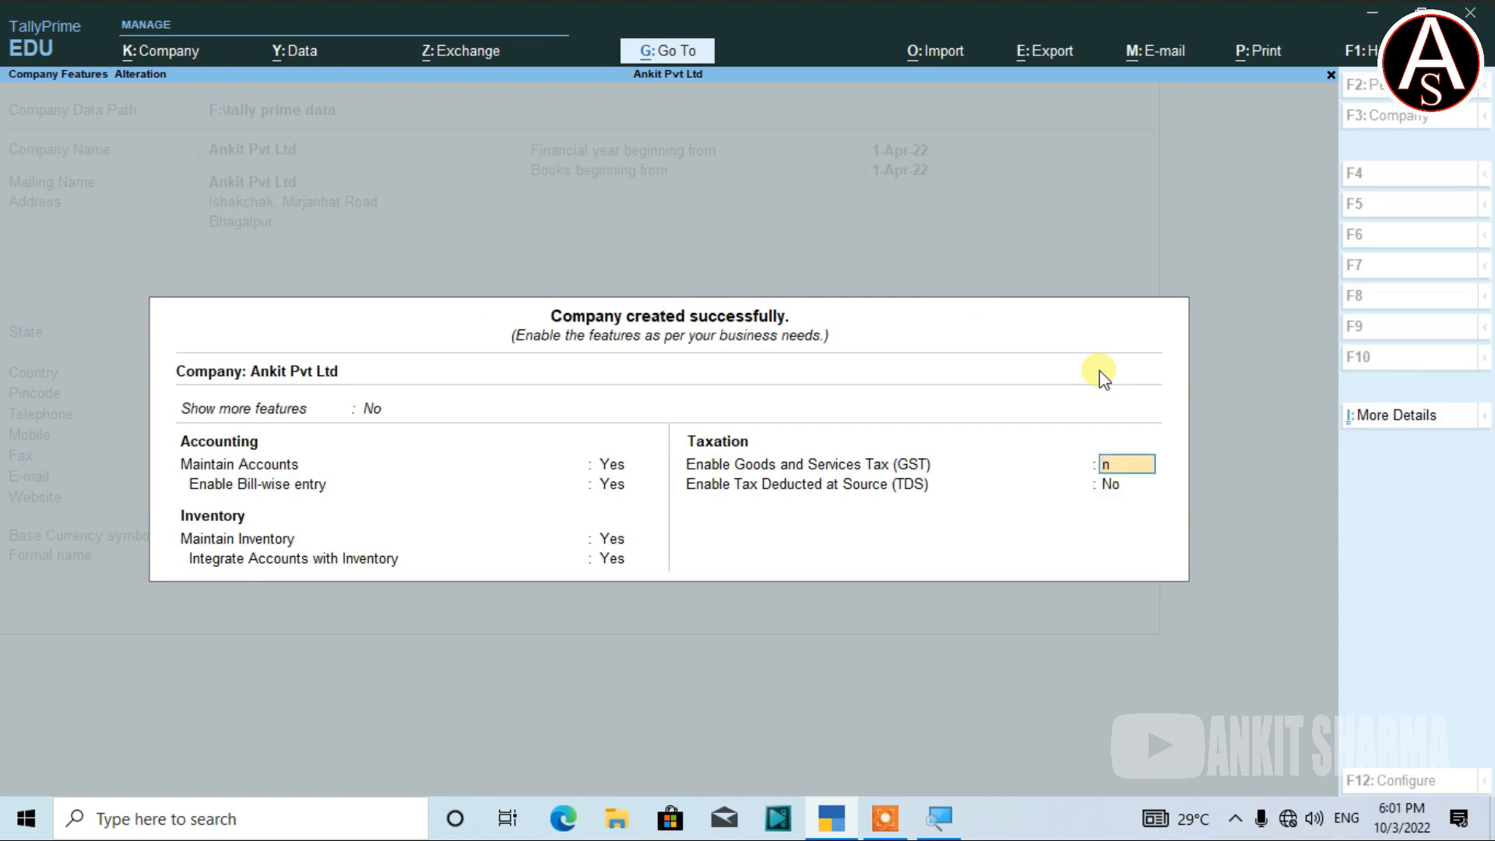
pyautogui.press('Return')
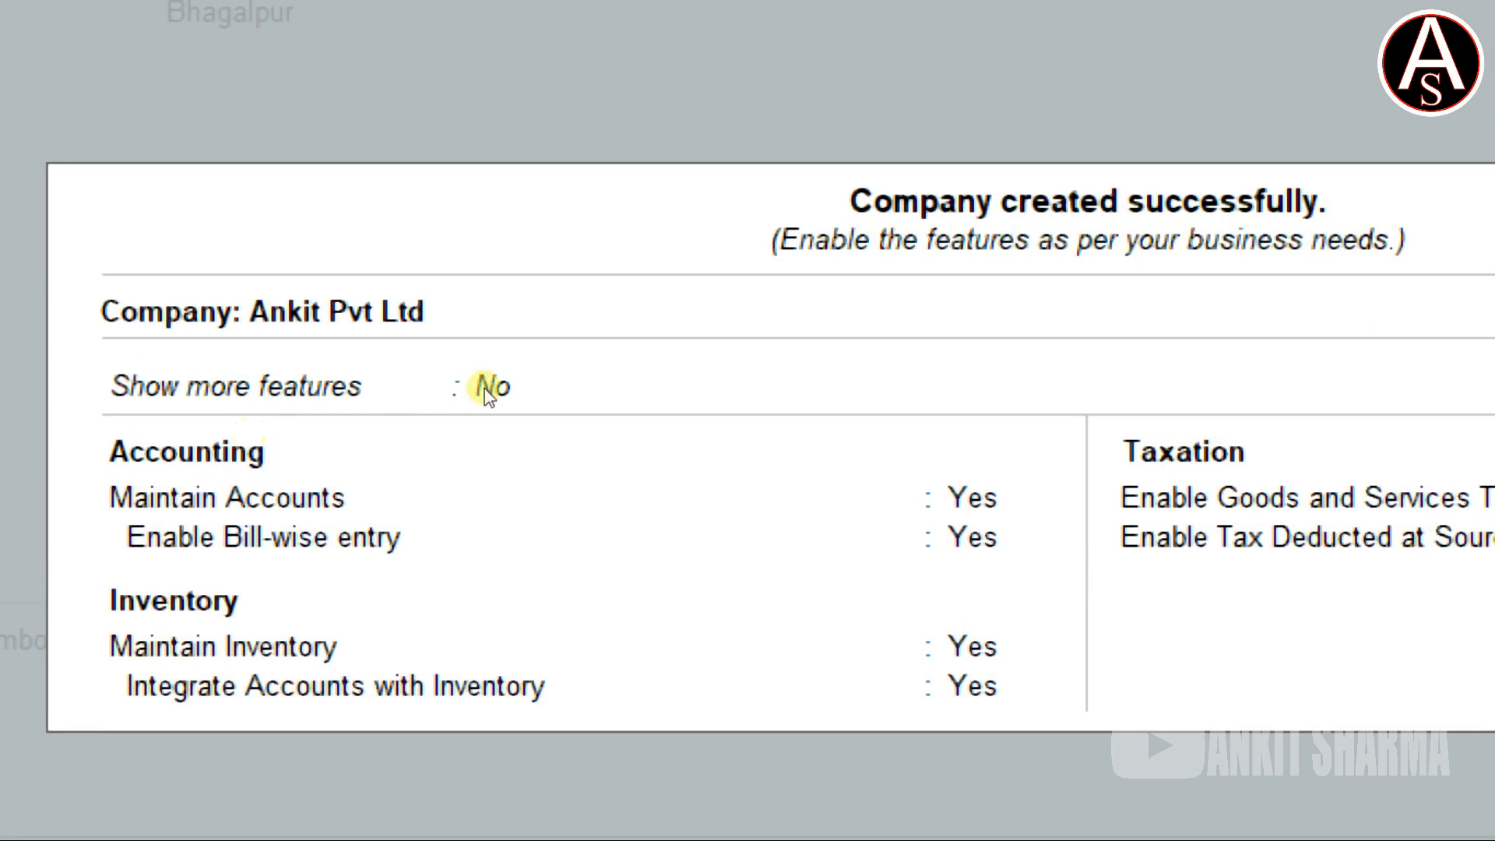
# Set Show more features to Yes.
pyautogui.click(372, 415)
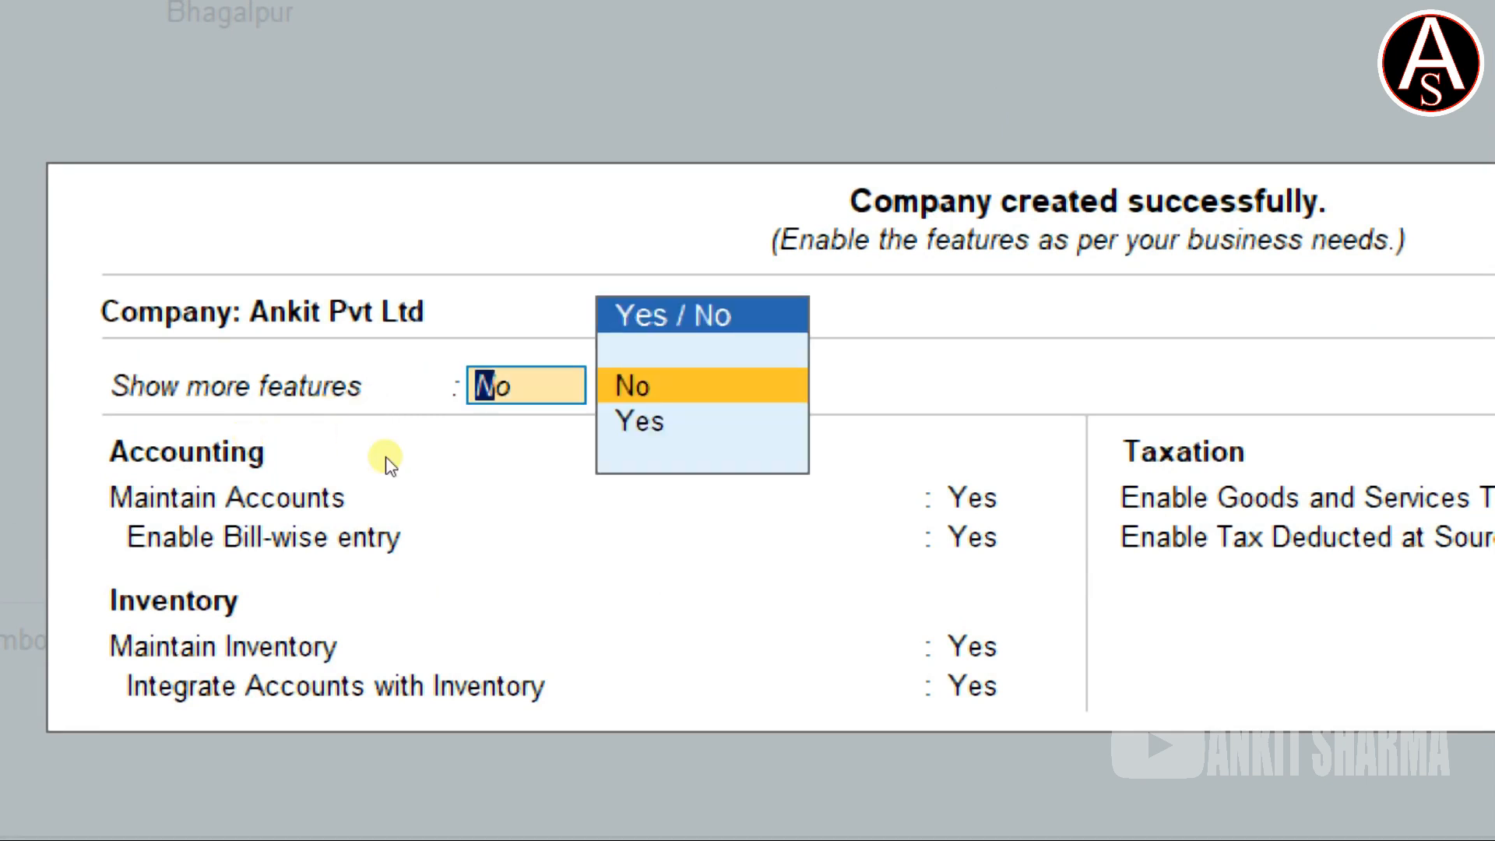
pyautogui.press('Down')
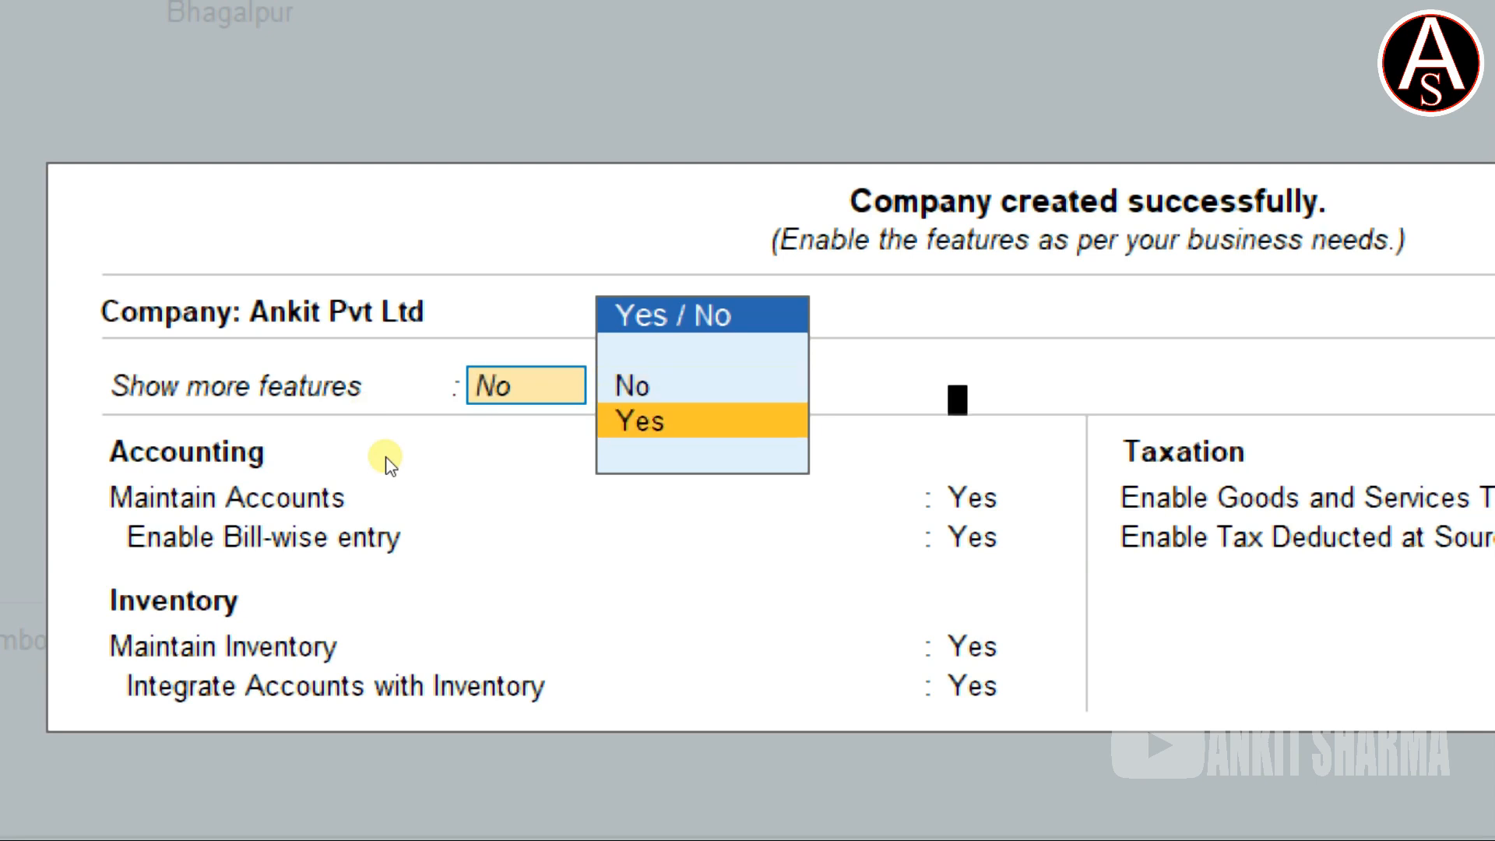
pyautogui.press('Return')
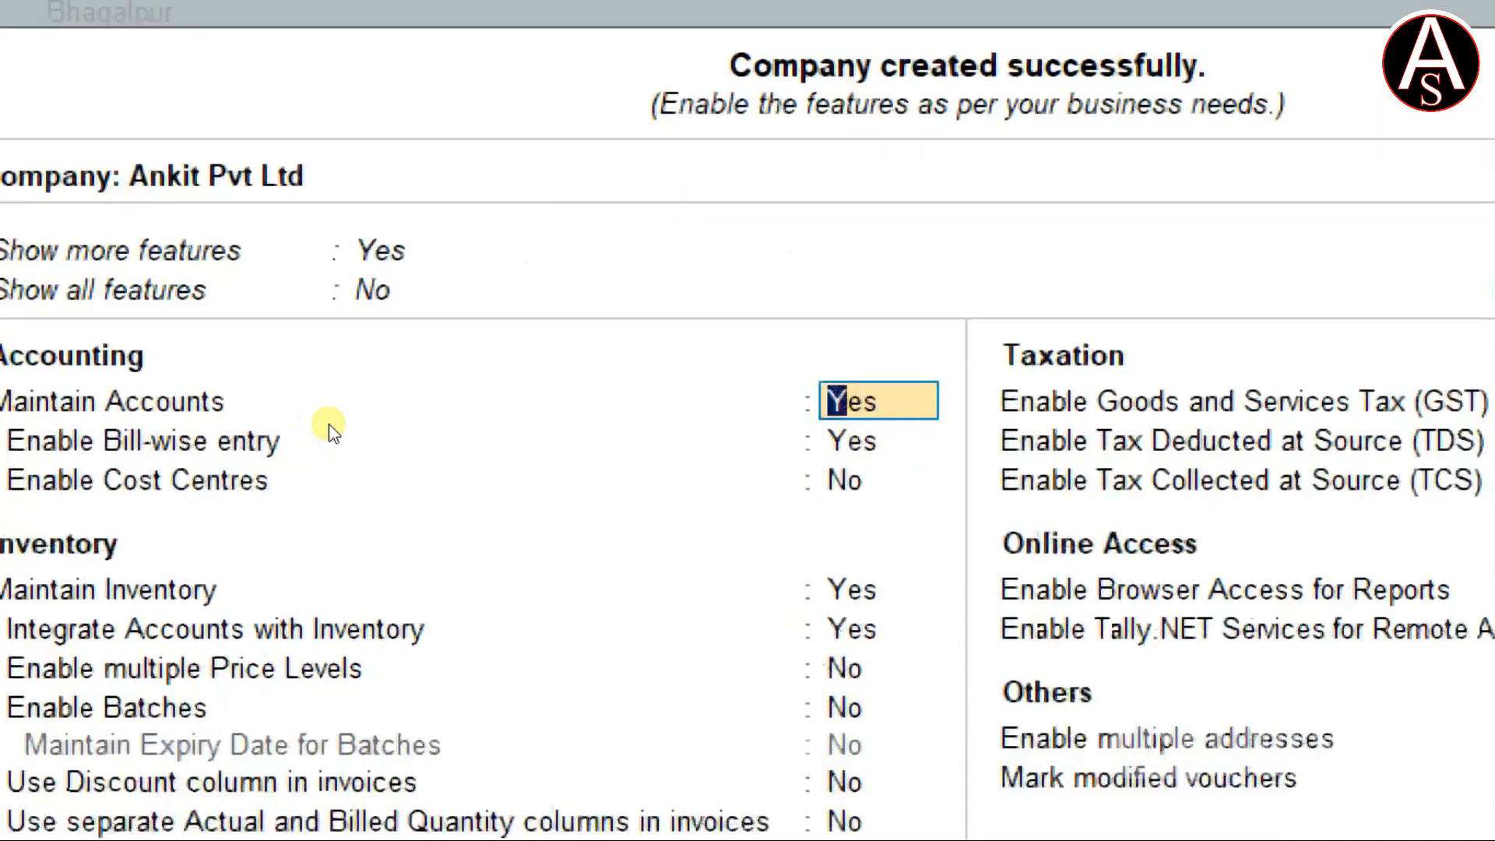
# Set Show all features to Yes so VAT, payroll and other features are listed.
pyautogui.press('Up')
pyautogui.press('Down')
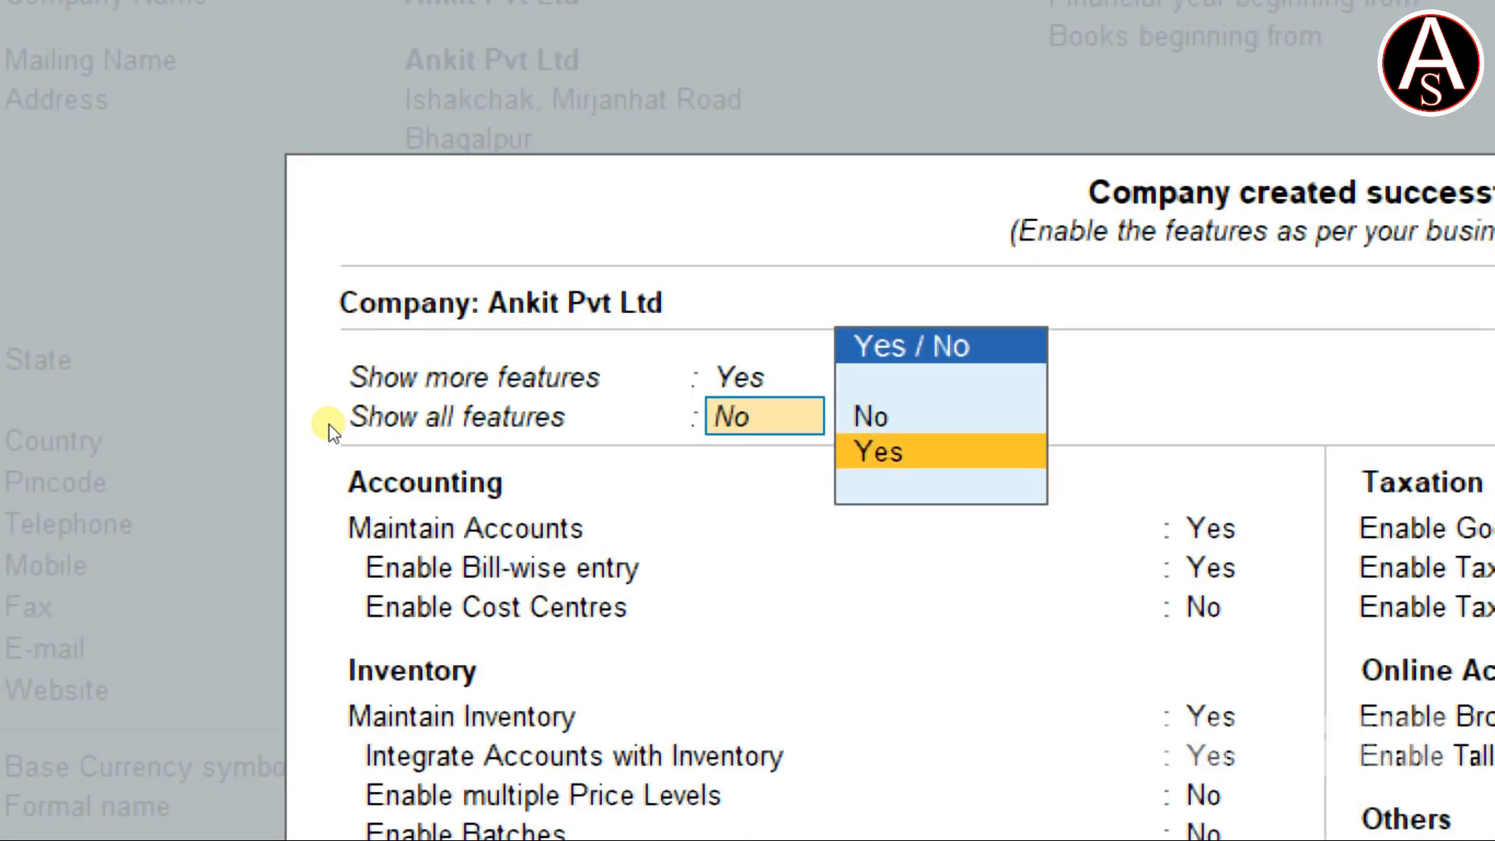
pyautogui.press('Return')
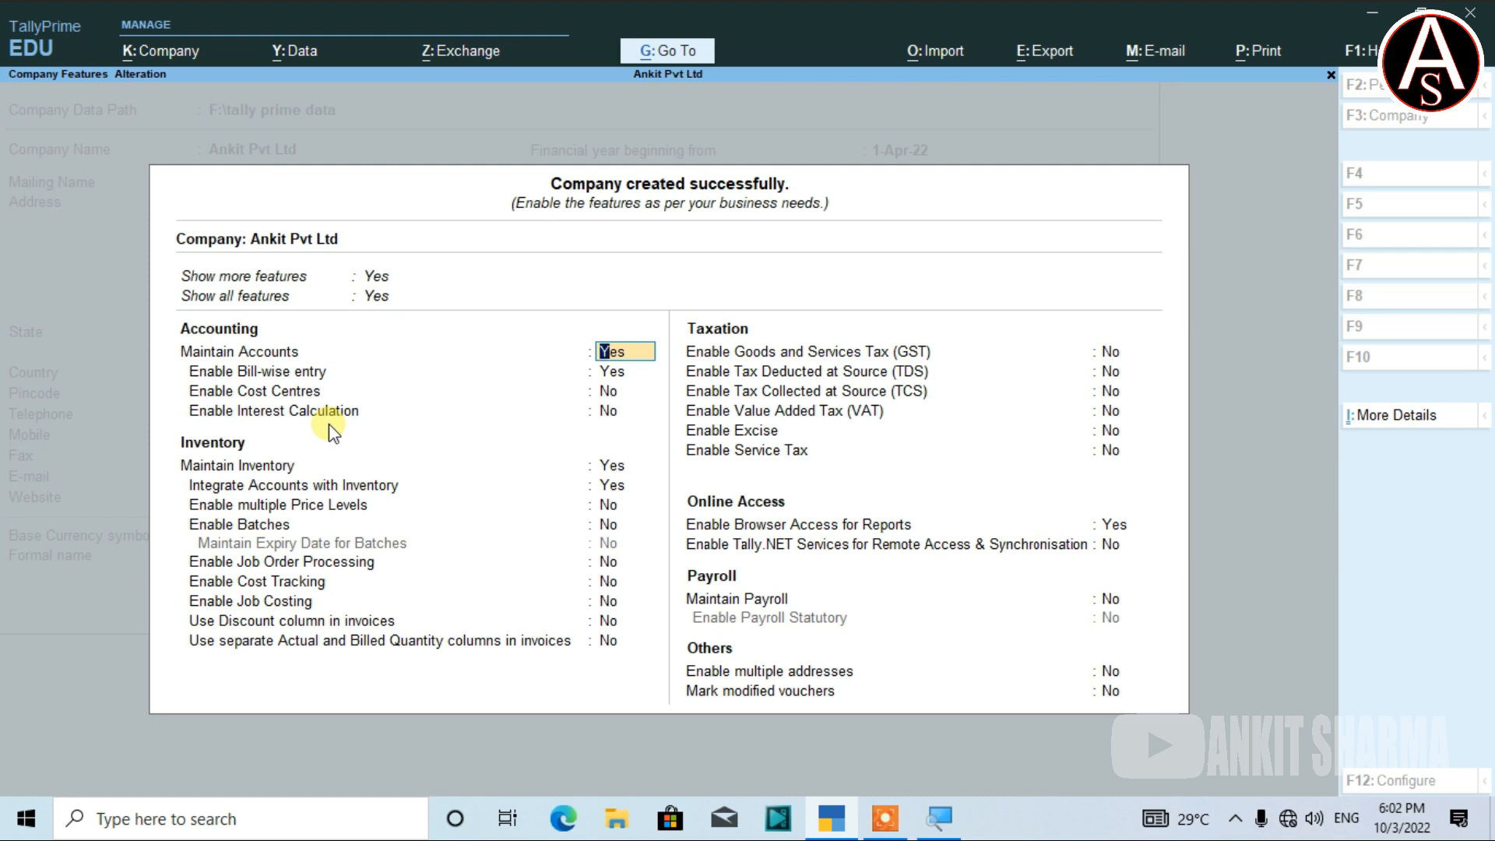
# Change Show all features, then Show more features, to No on the Company Features screen.
pyautogui.press('Up')
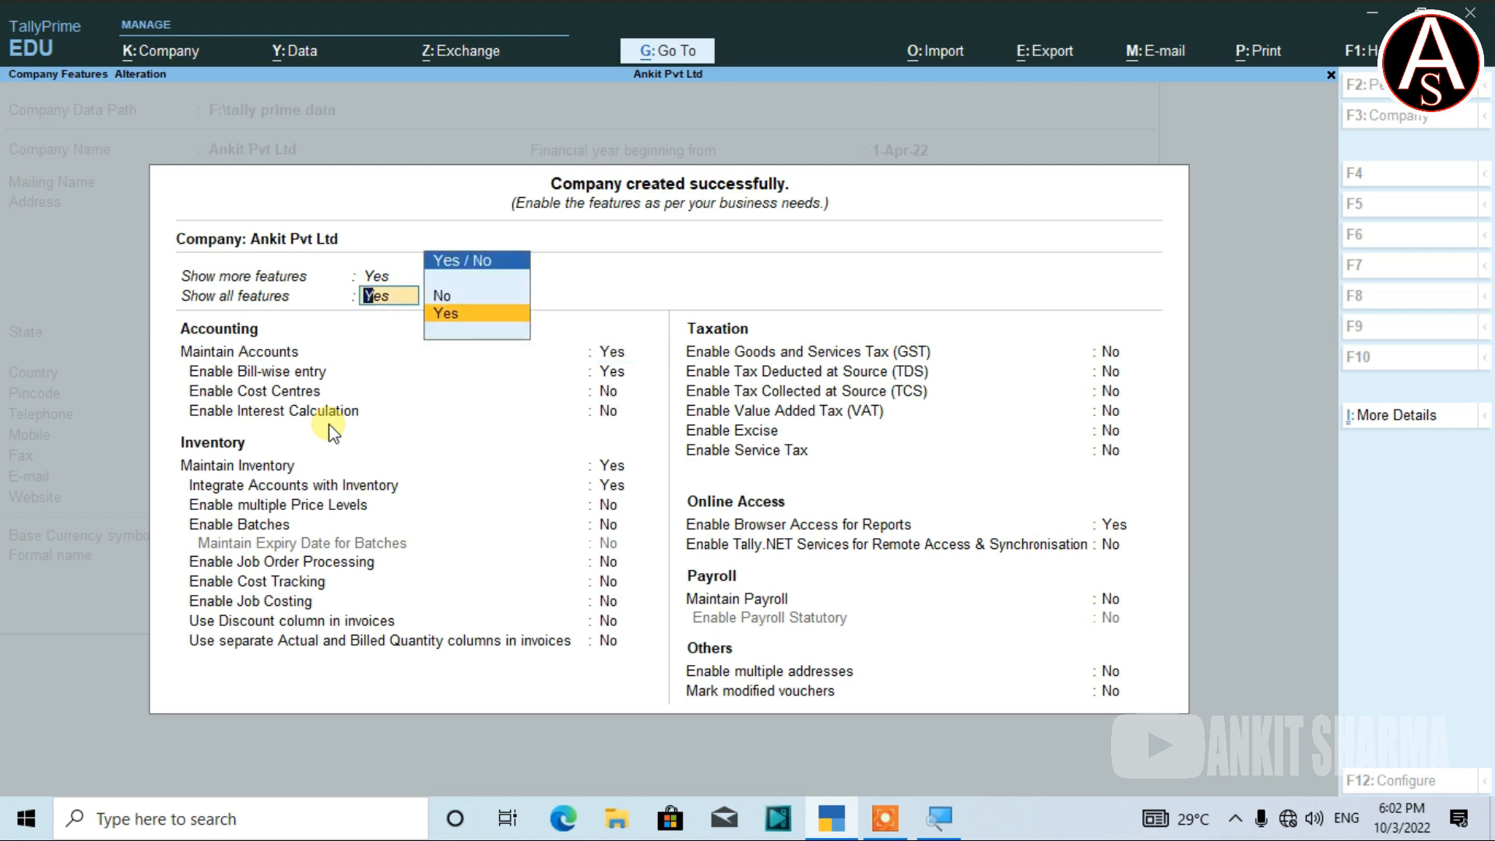
pyautogui.press('Up')
pyautogui.press('Return')
pyautogui.press('Up')
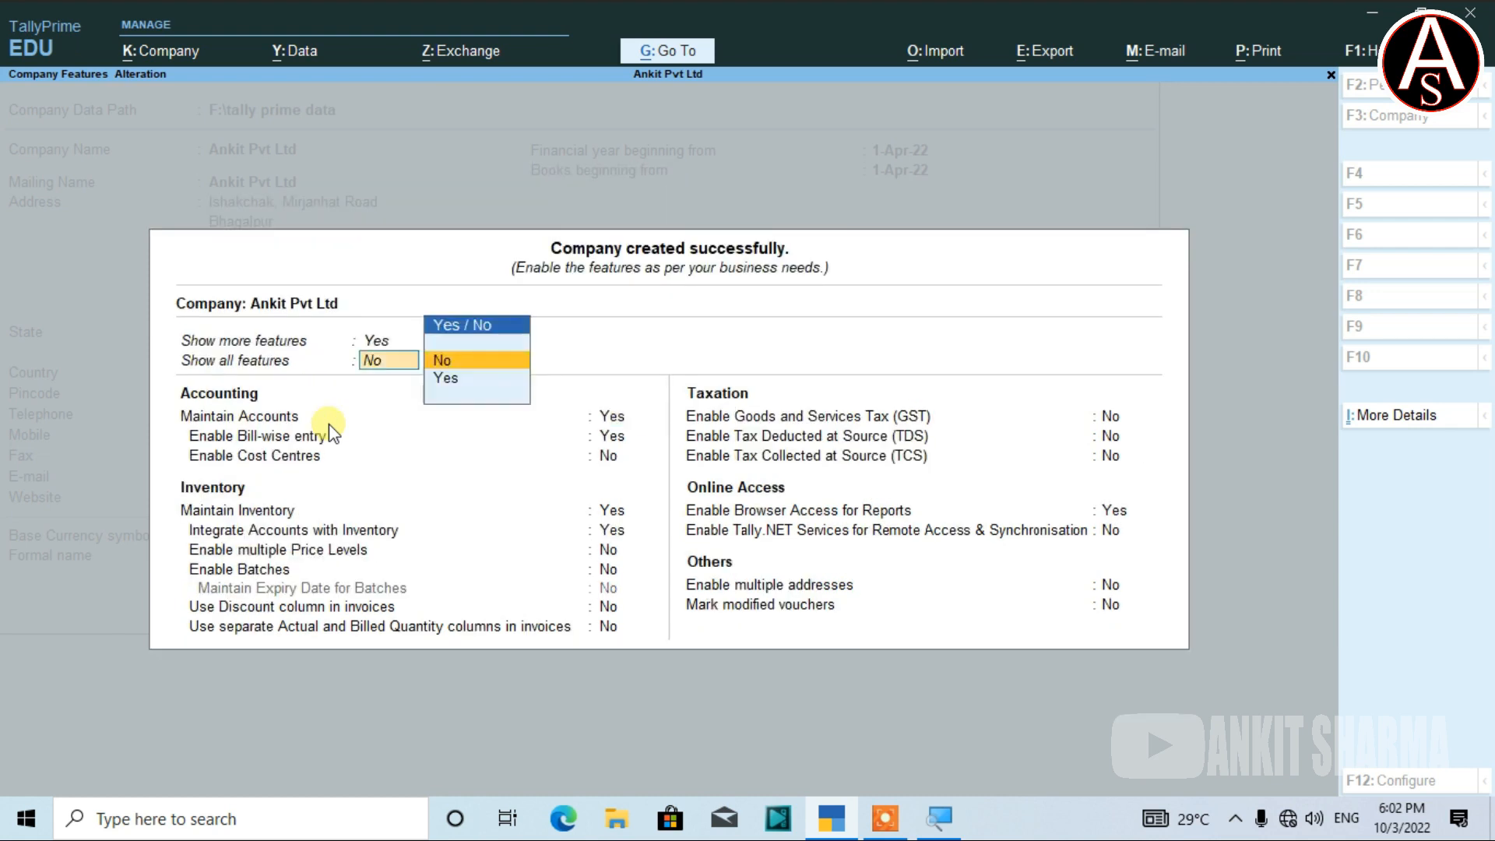
pyautogui.press('Up')
pyautogui.press('Up')
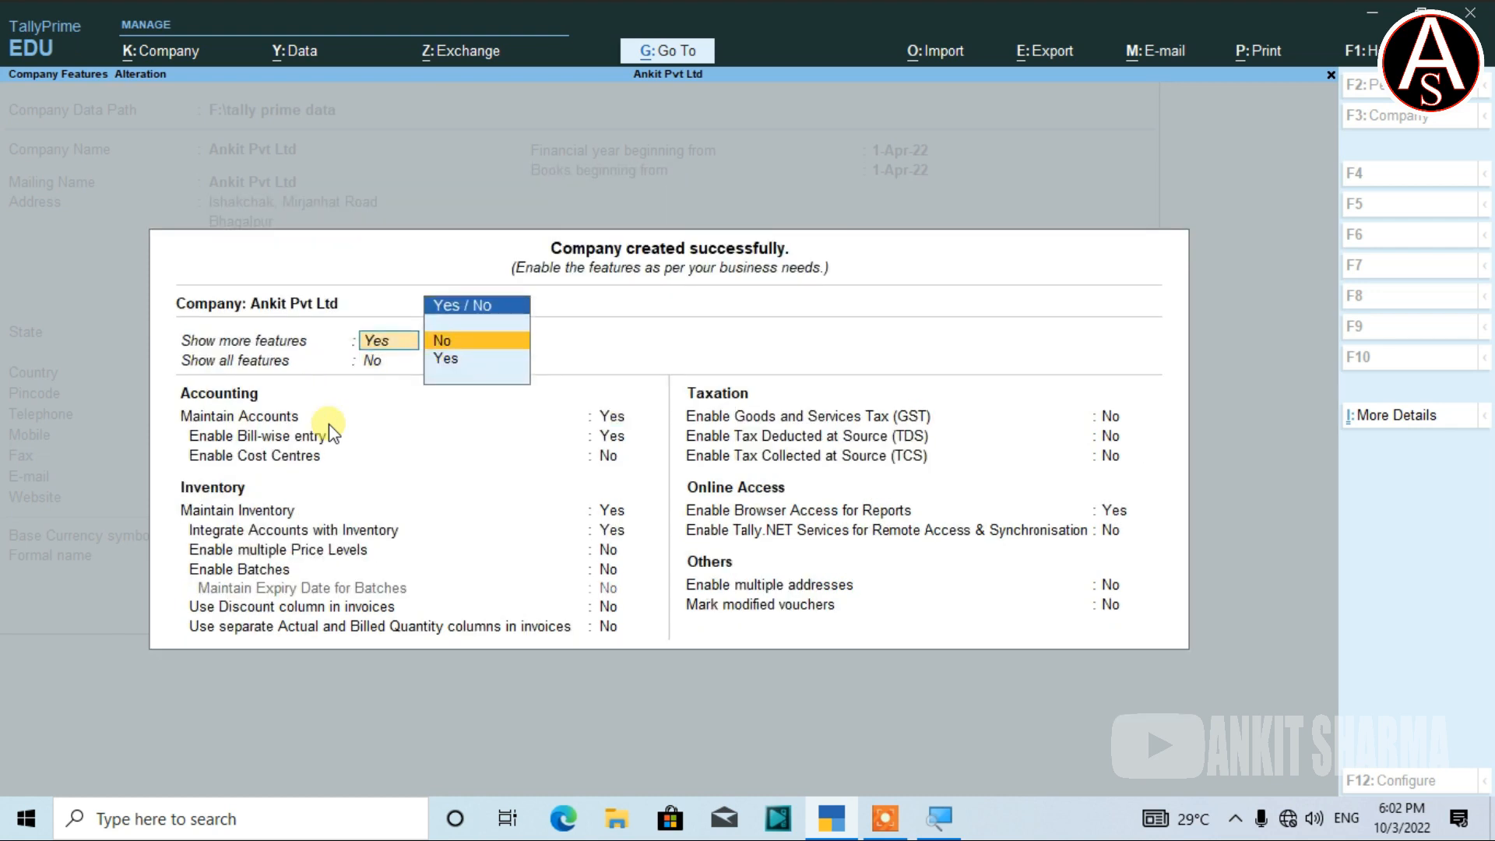
pyautogui.press('Return')
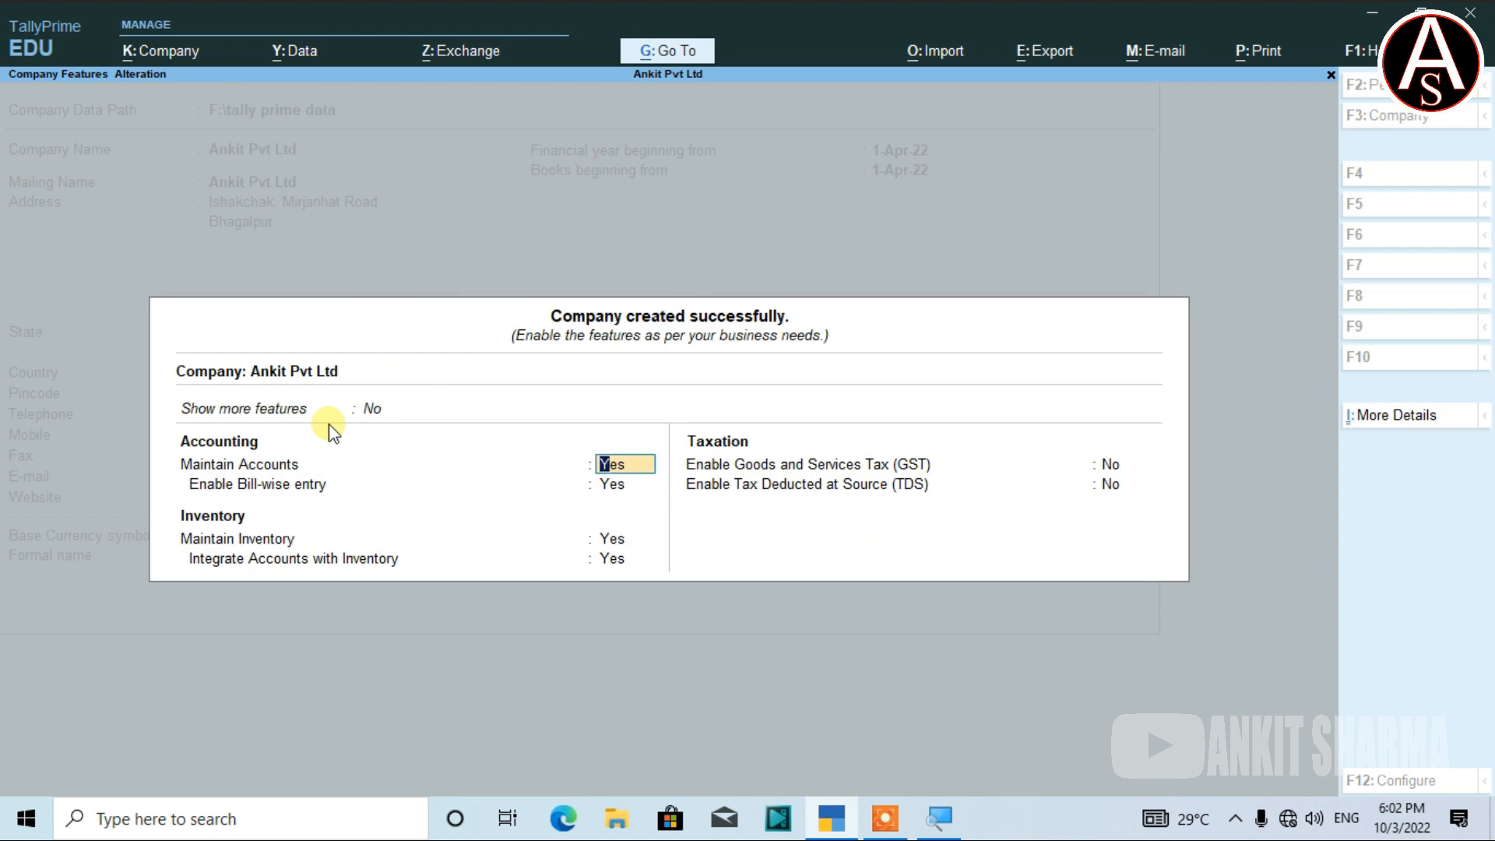
pyautogui.press('ctrl')
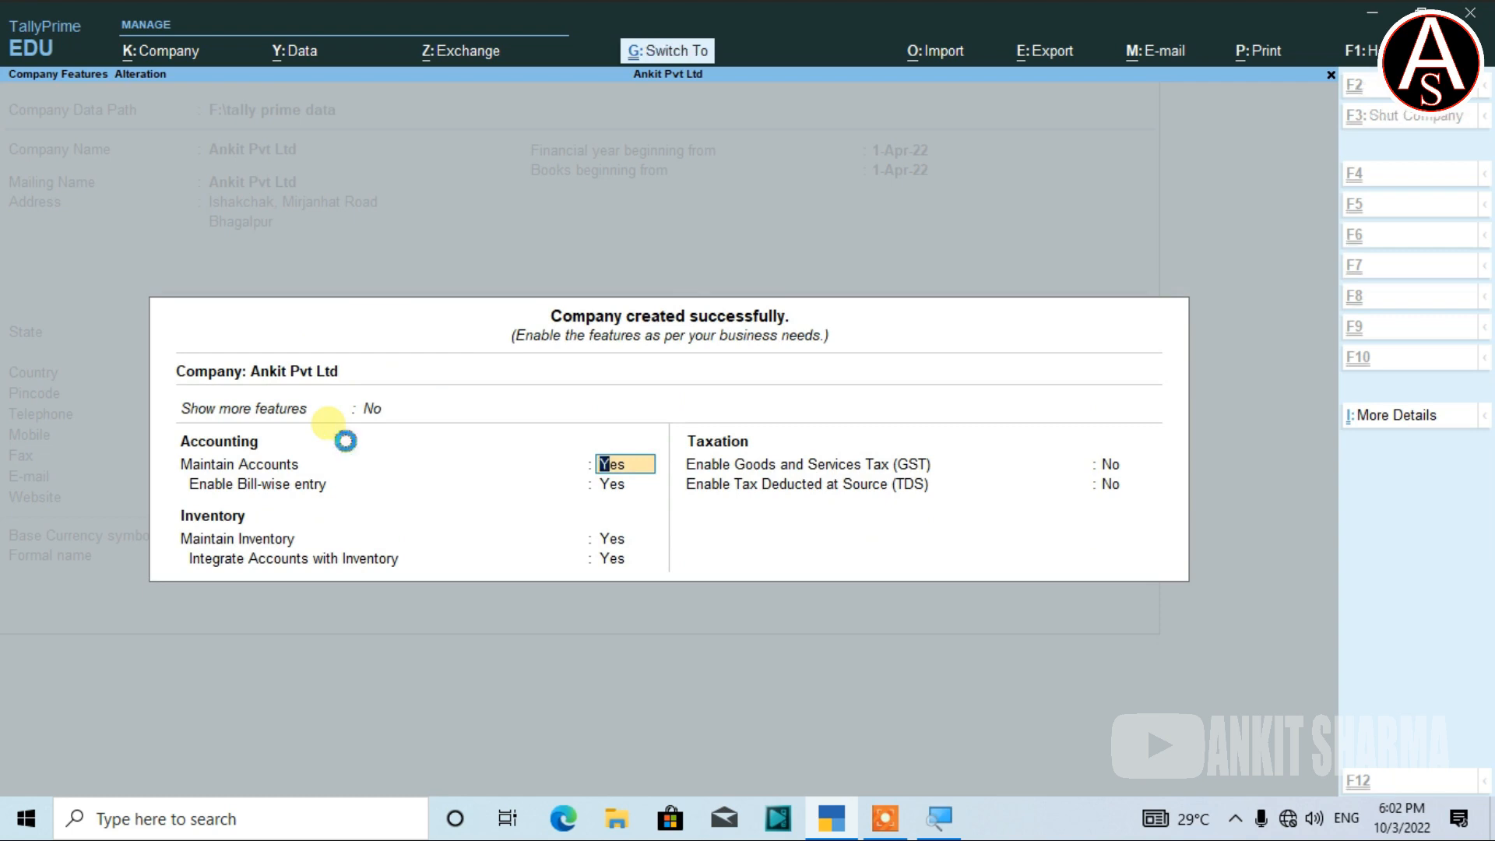
# Accept the Company Features screen with Ctrl+A to save Ankit Pvt Ltd's settings.
pyautogui.hotkey('ctrl', 'a')
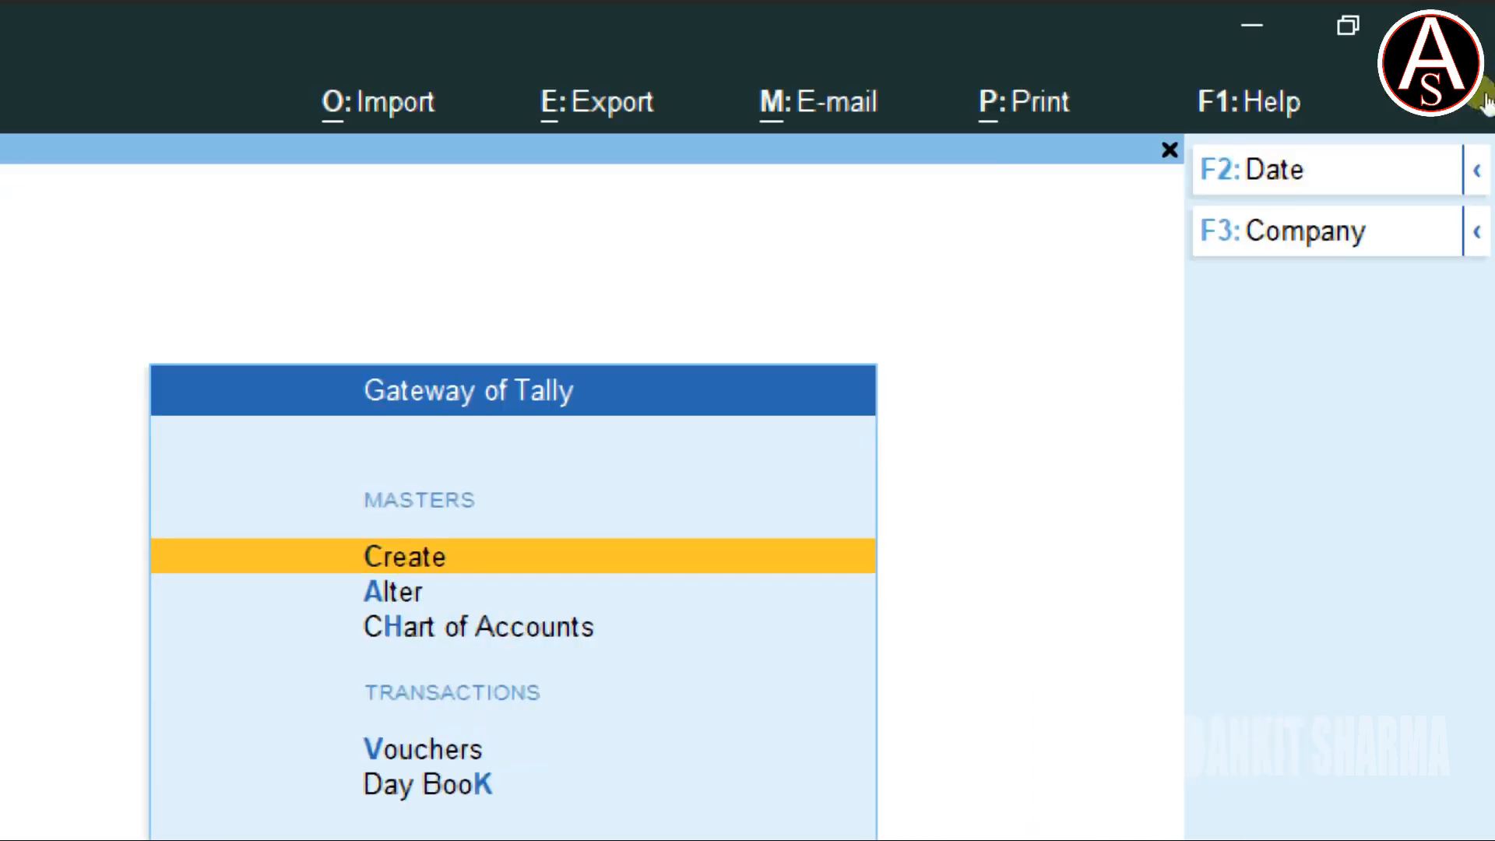
pyautogui.moveTo(1477, 169)
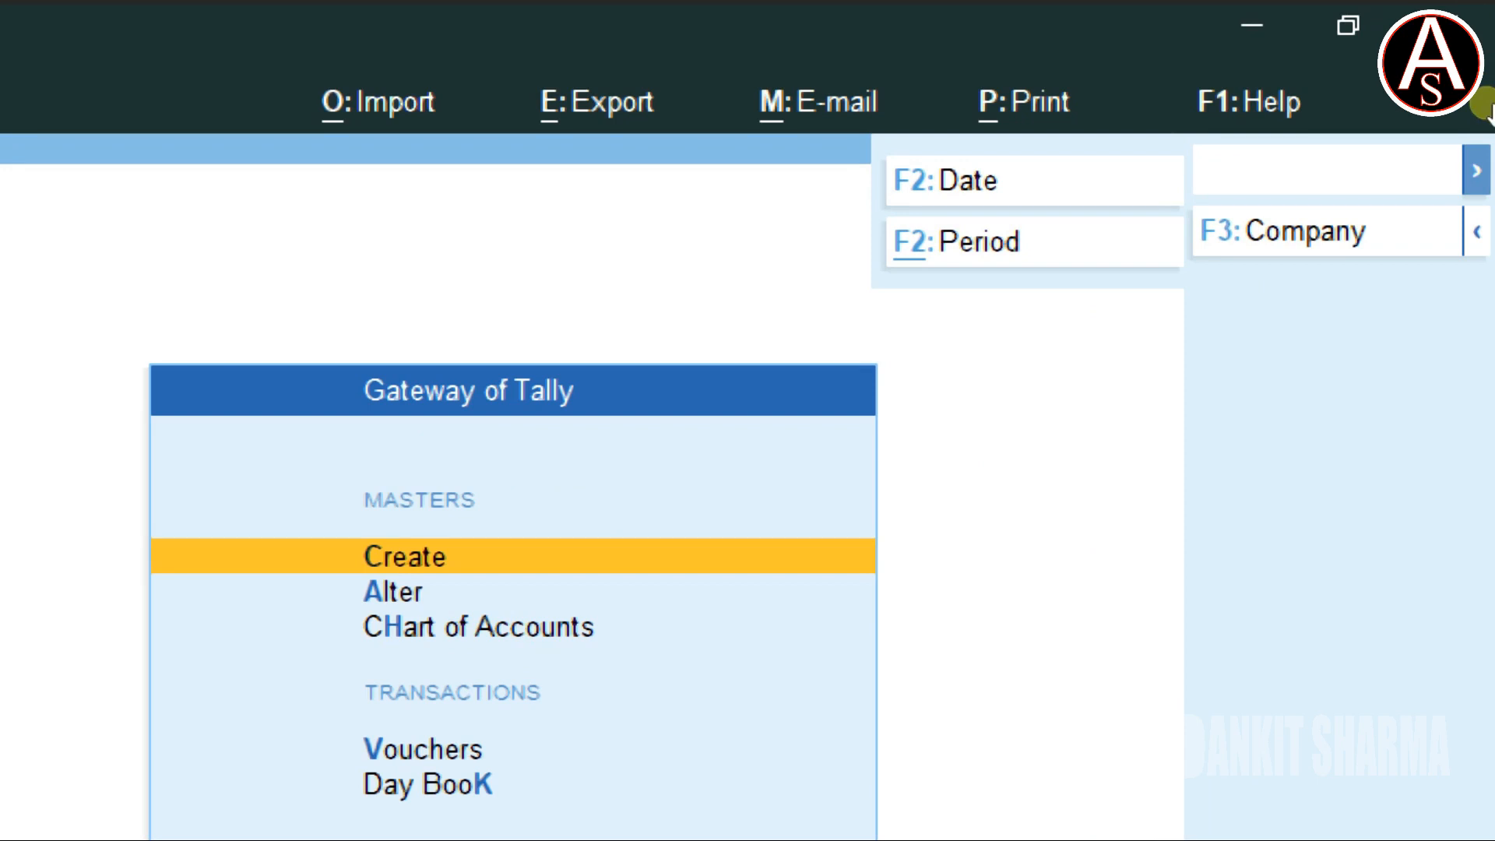
pyautogui.press('F3')
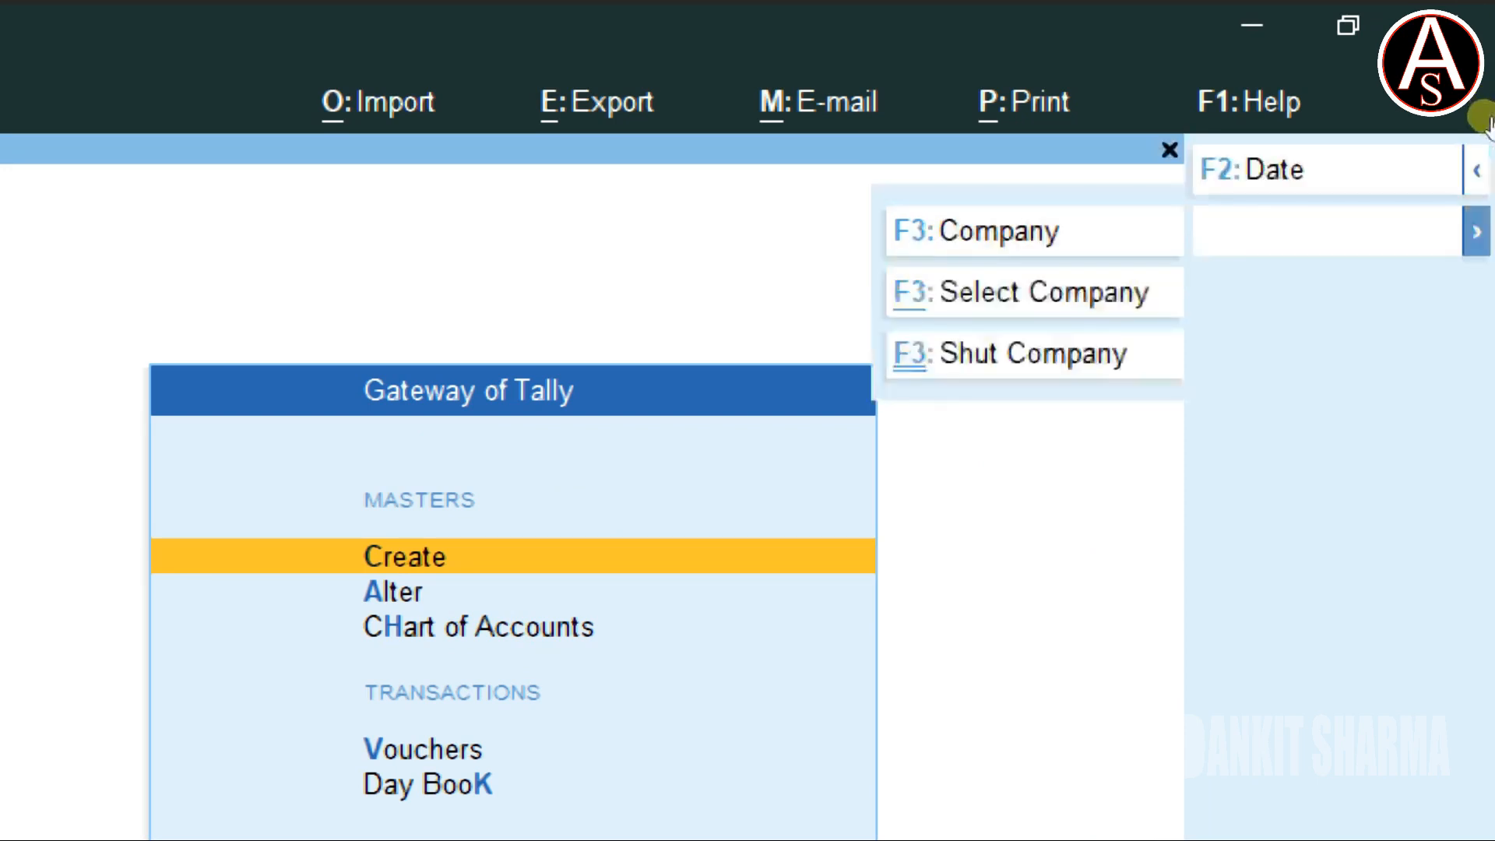